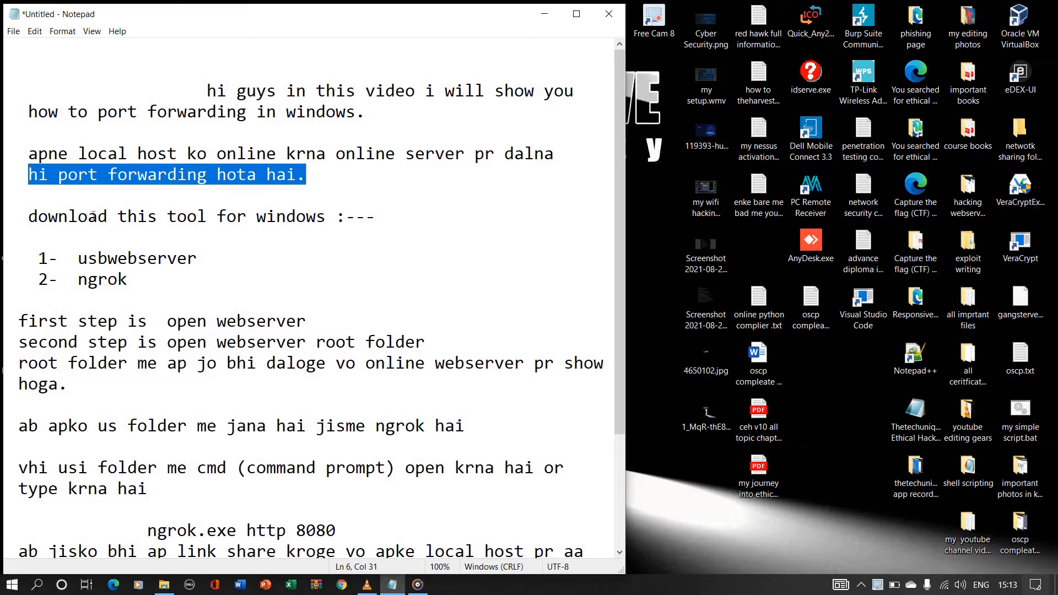
# Step: Review the Notepad notes on the required tools, opening the webserver, its root folder and the folder containing ngrok
pyautogui.moveTo(27, 219); pyautogui.dragTo(330, 229)
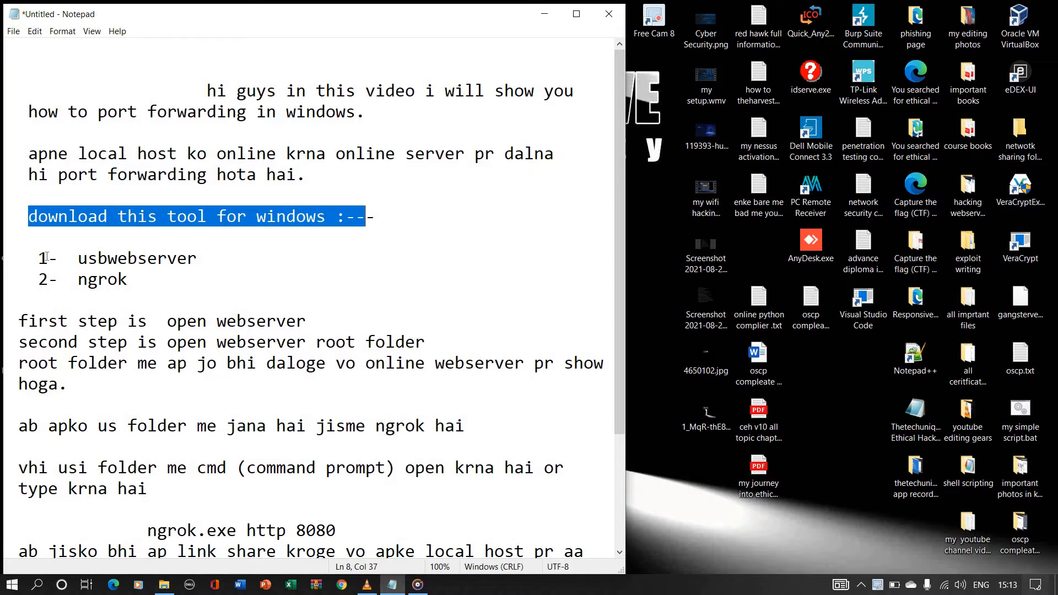
pyautogui.moveTo(28, 258); pyautogui.dragTo(138, 280)
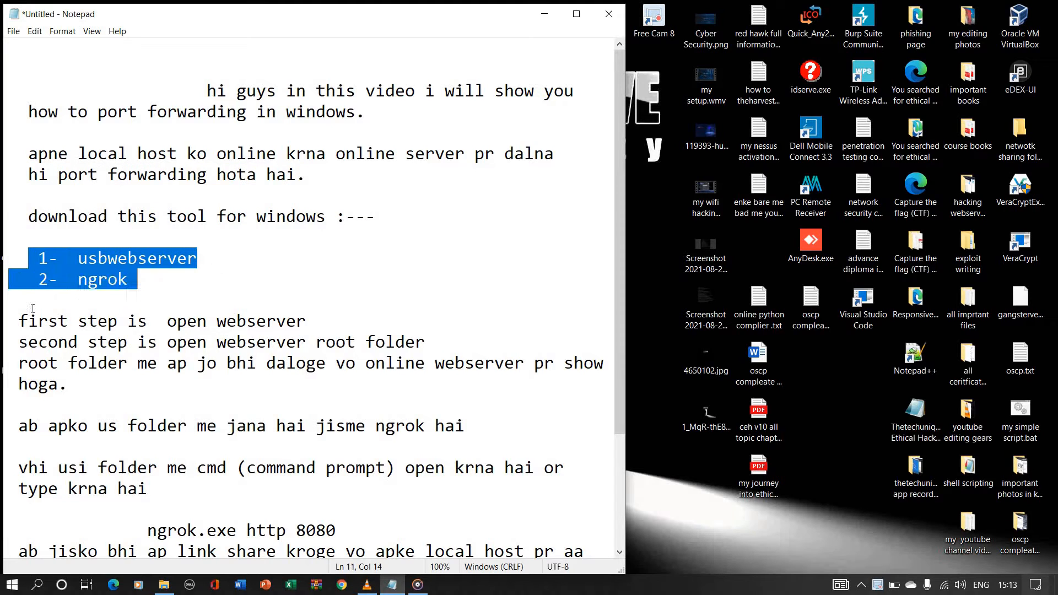
pyautogui.moveTo(14, 319); pyautogui.dragTo(330, 309)
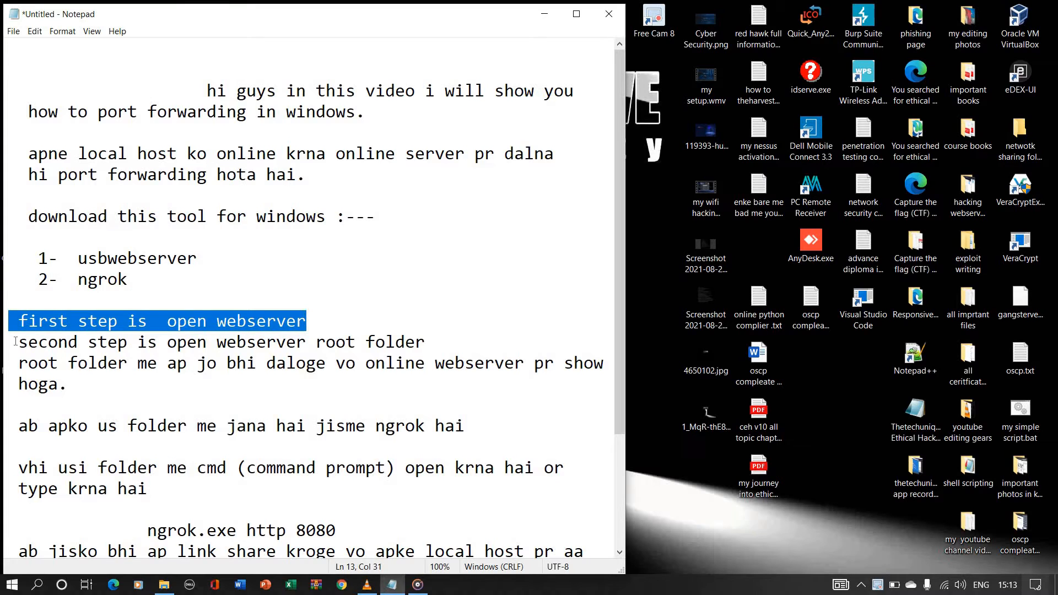
pyautogui.moveTo(16, 342); pyautogui.dragTo(450, 336)
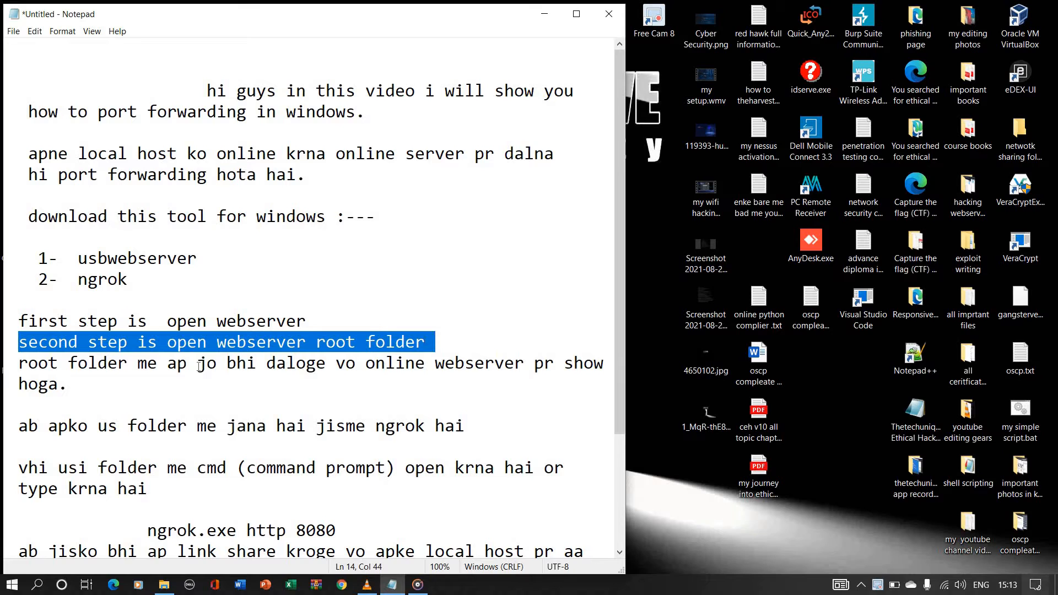
pyautogui.moveTo(24, 367); pyautogui.dragTo(488, 388)
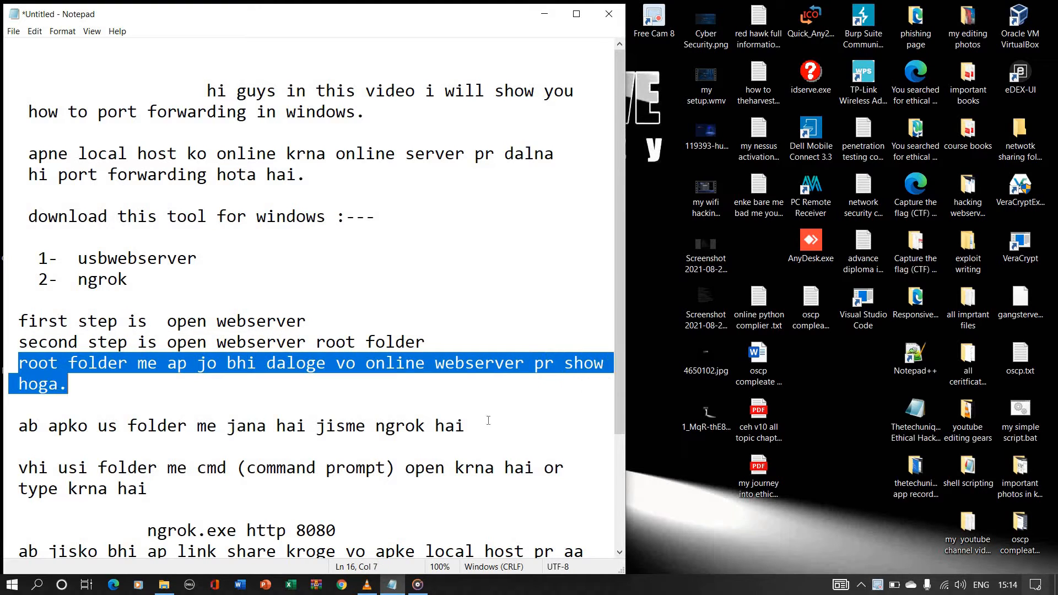
pyautogui.moveTo(10, 425); pyautogui.dragTo(456, 412)
pyautogui.scroll(-1, 142, 461)
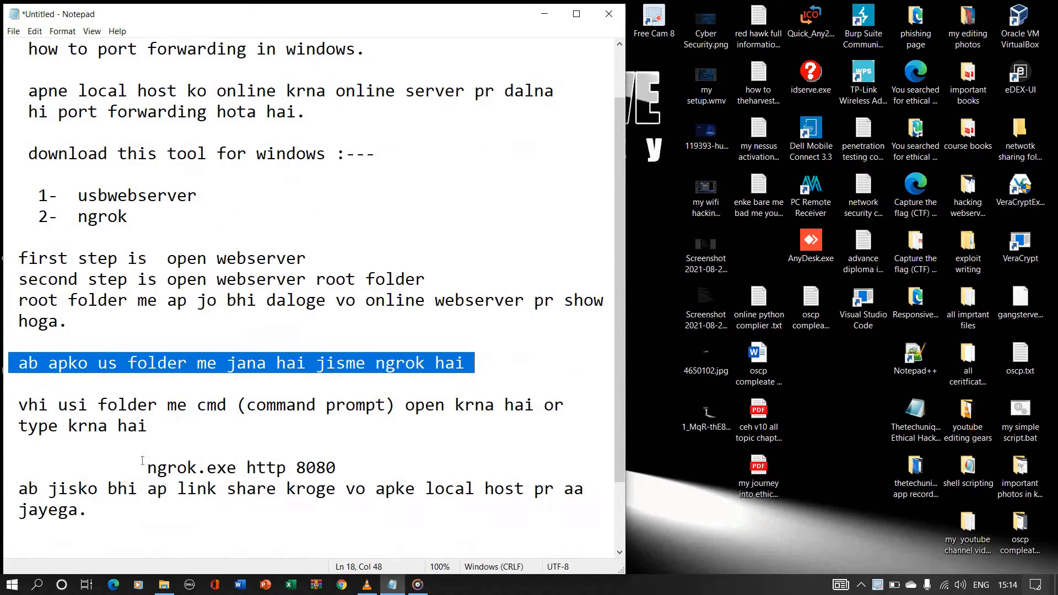
# Step: Review the notes on opening a command prompt, running ngrok.exe http 8080 and sharing the link
pyautogui.moveTo(13, 404); pyautogui.dragTo(238, 461)
pyautogui.moveTo(137, 467); pyautogui.dragTo(357, 469)
pyautogui.click(343, 471)
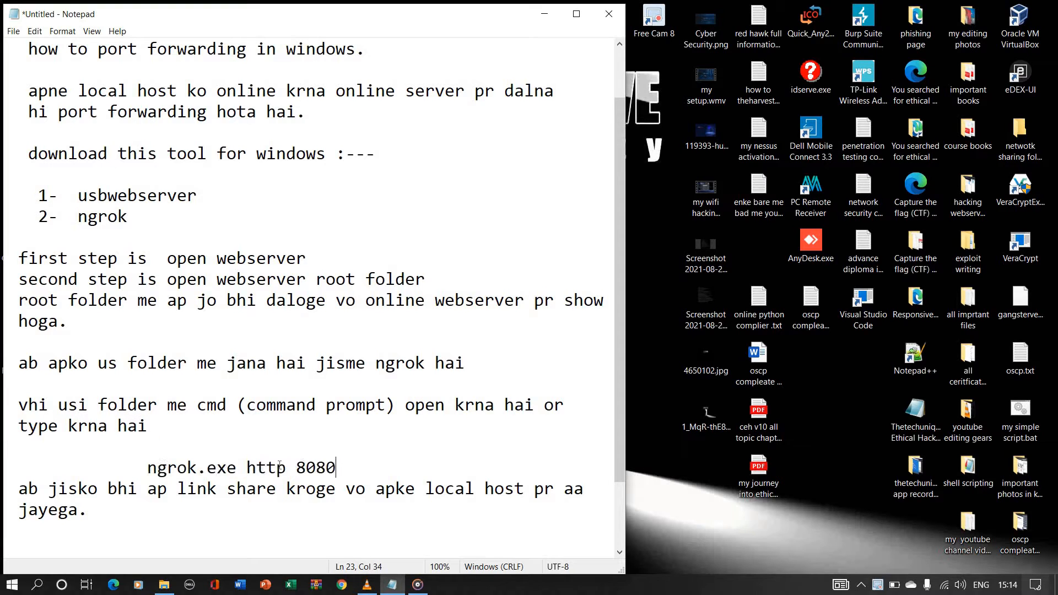
pyautogui.moveTo(132, 467); pyautogui.dragTo(345, 469)
pyautogui.click(354, 464)
pyautogui.moveTo(147, 468); pyautogui.dragTo(336, 468)
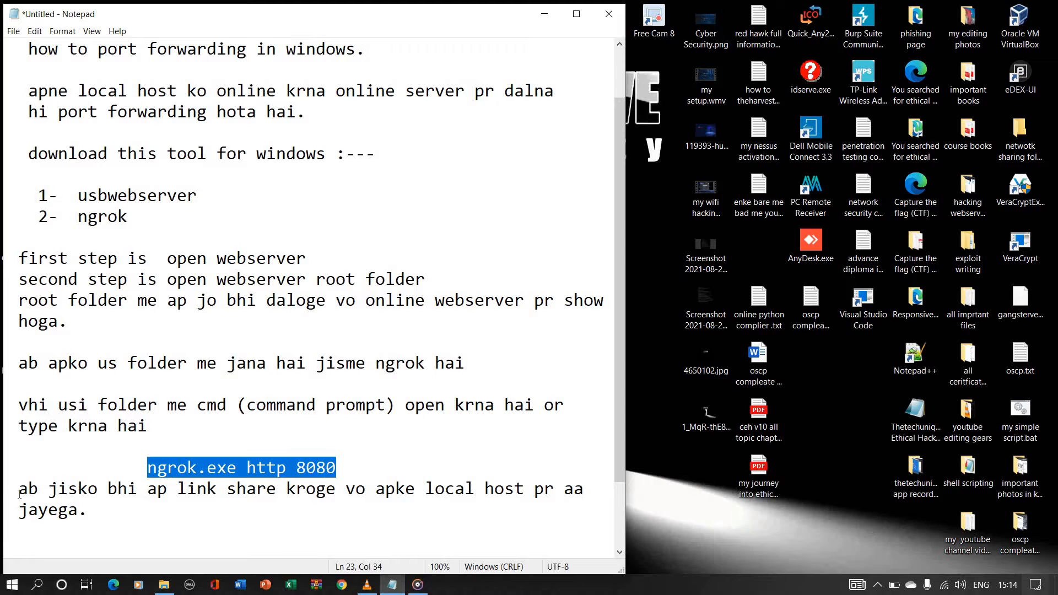
pyautogui.moveTo(18, 489); pyautogui.dragTo(590, 489)
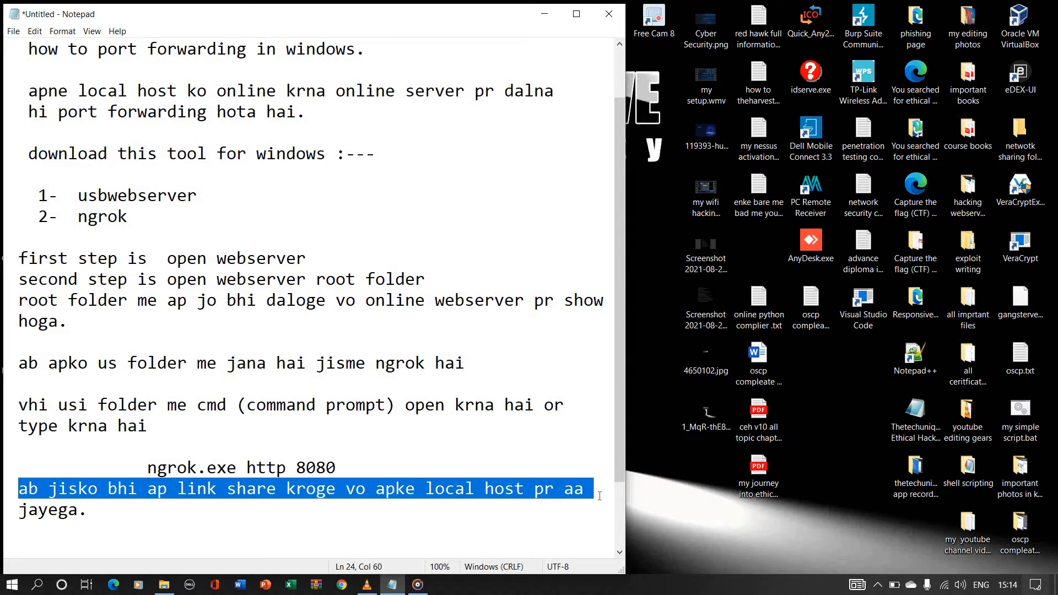
pyautogui.click(378, 509)
pyautogui.scroll(-2, 250, 494)
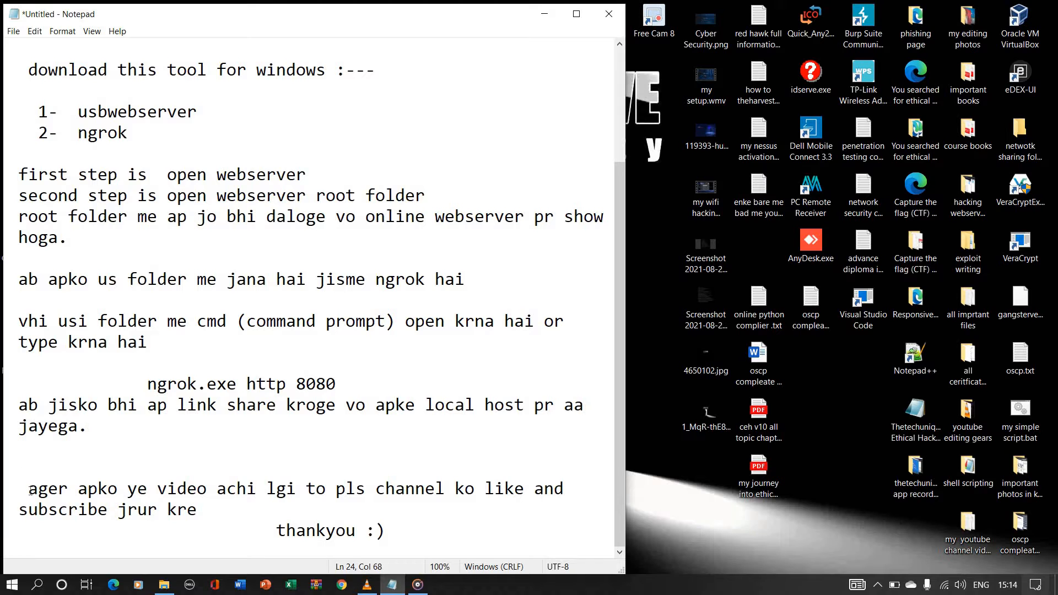
pyautogui.scroll(3, 157, 408)
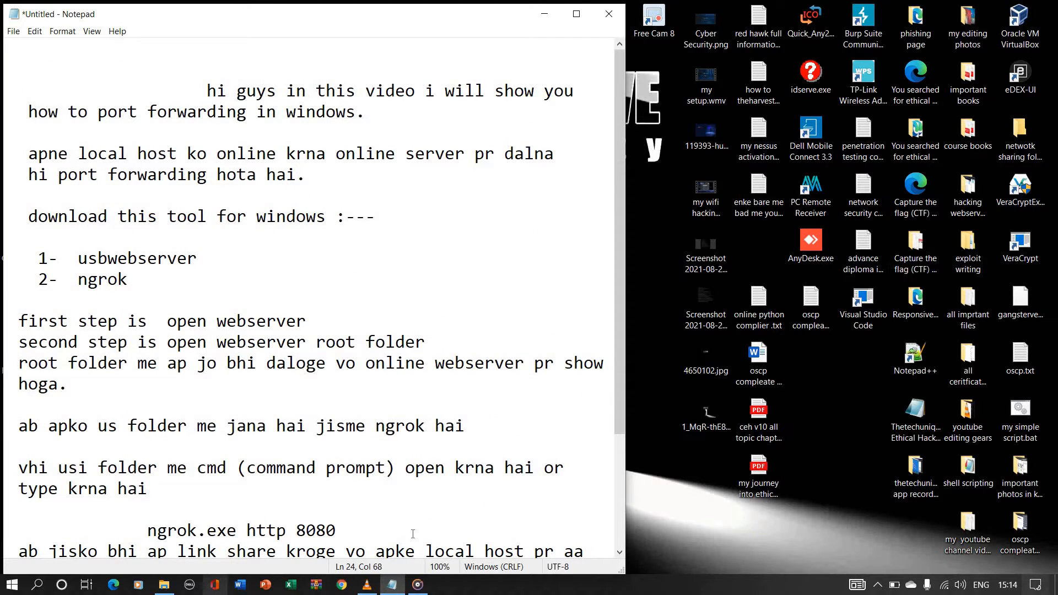
# Step: Add the line "so lets started :)" below the link-sharing paragraph in the notes
pyautogui.scroll(-3, 398, 457)
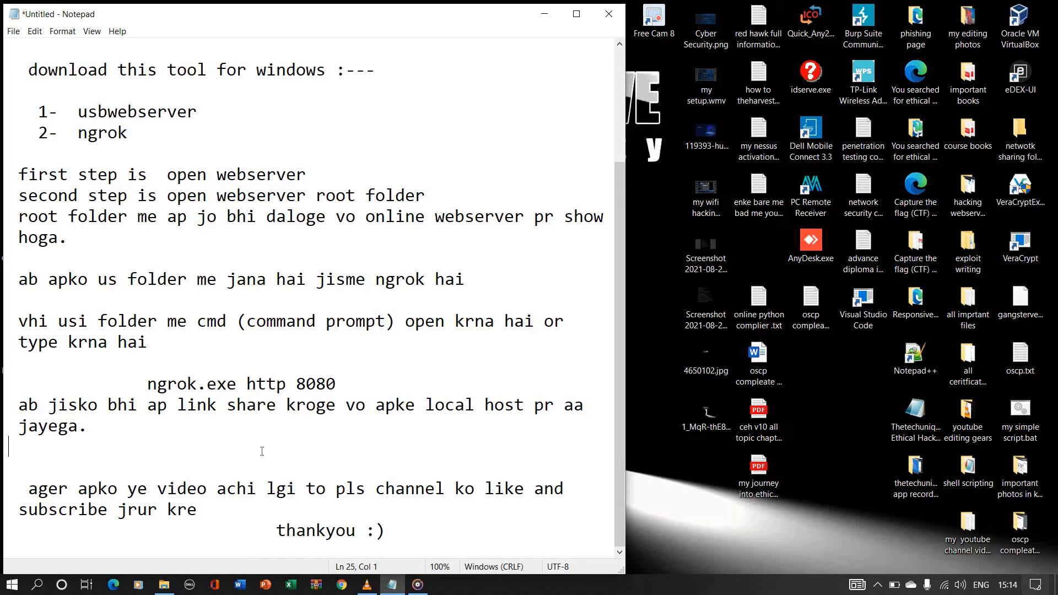
pyautogui.press('Return')
pyautogui.write('so l')
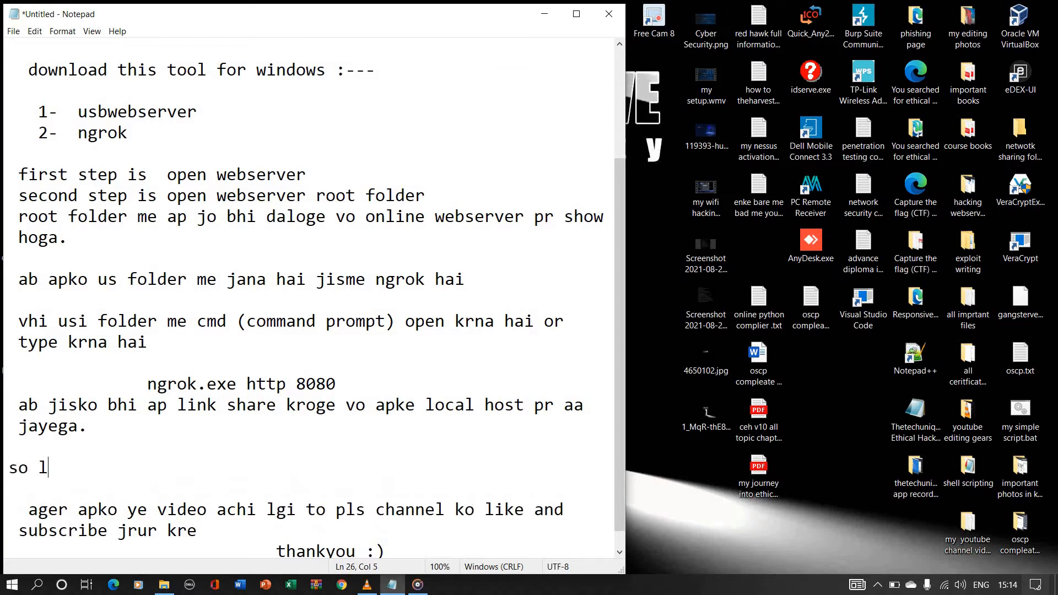
pyautogui.write('ets started :)')
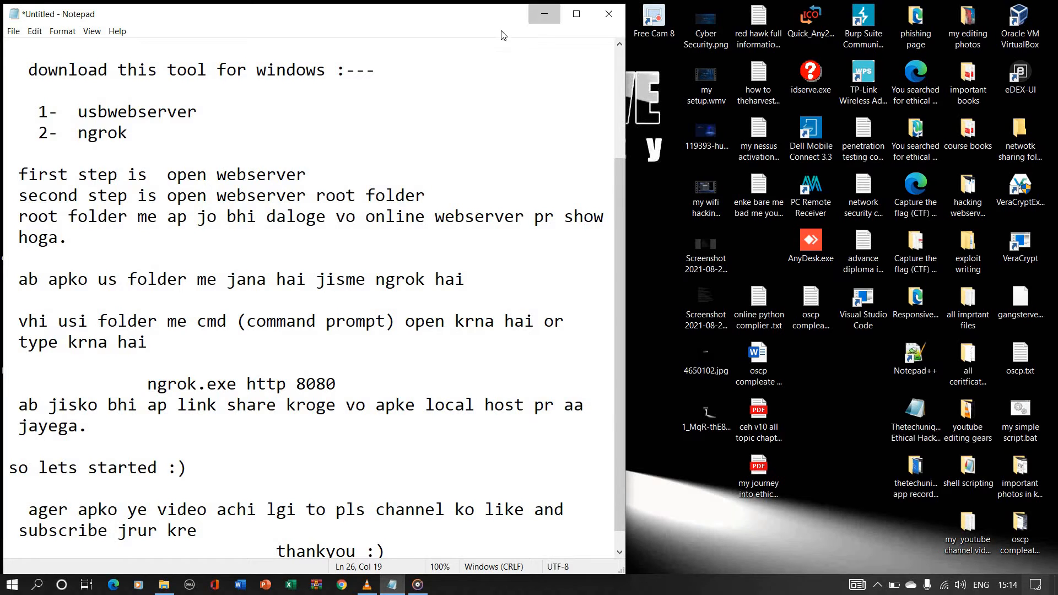
# Step: Minimize the notes and open my hacking drive (E:) from This PC in a maximized window
pyautogui.click(544, 14)
pyautogui.doubleClick(20, 30)
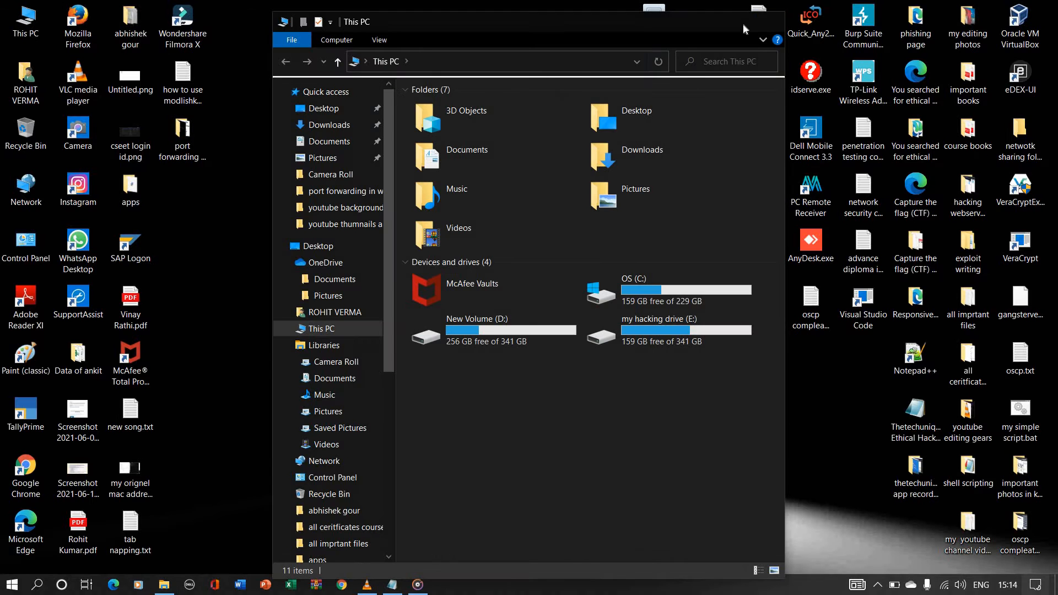
pyautogui.click(767, 23)
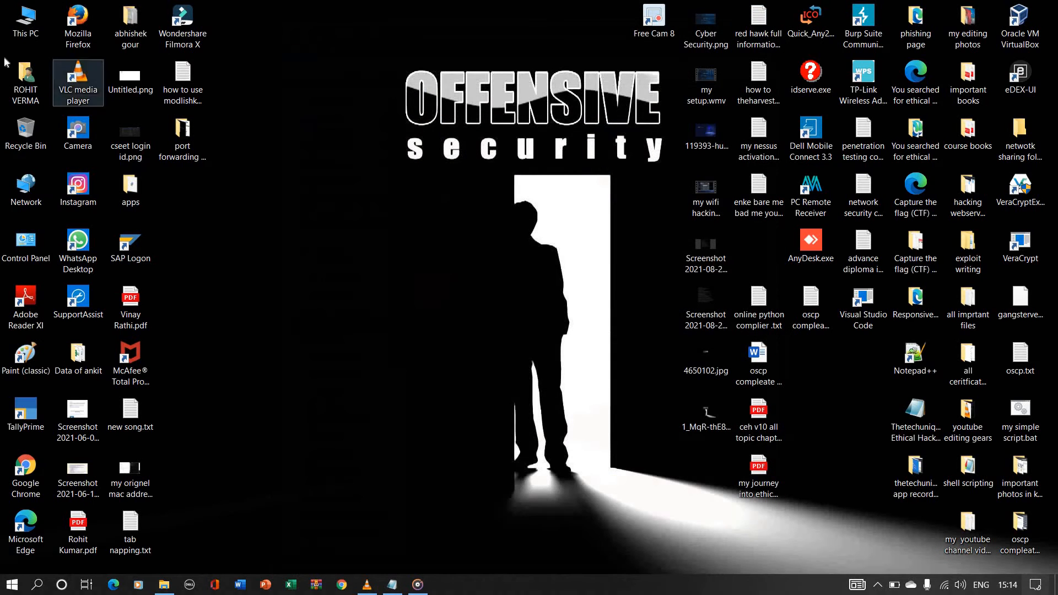
pyautogui.doubleClick(16, 35)
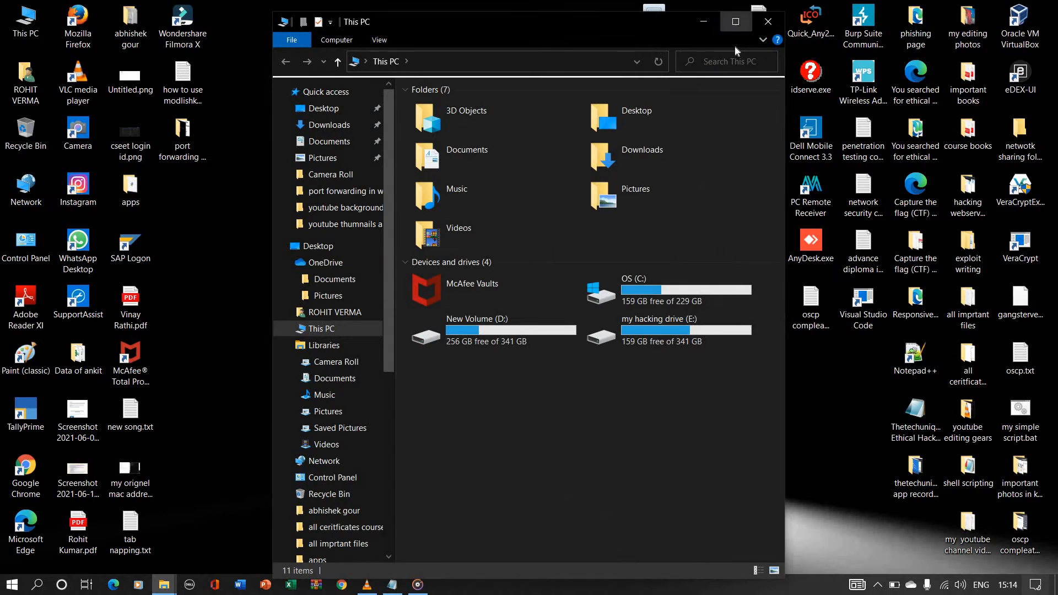
pyautogui.click(736, 23)
pyautogui.click(739, 193)
pyautogui.press('Return')
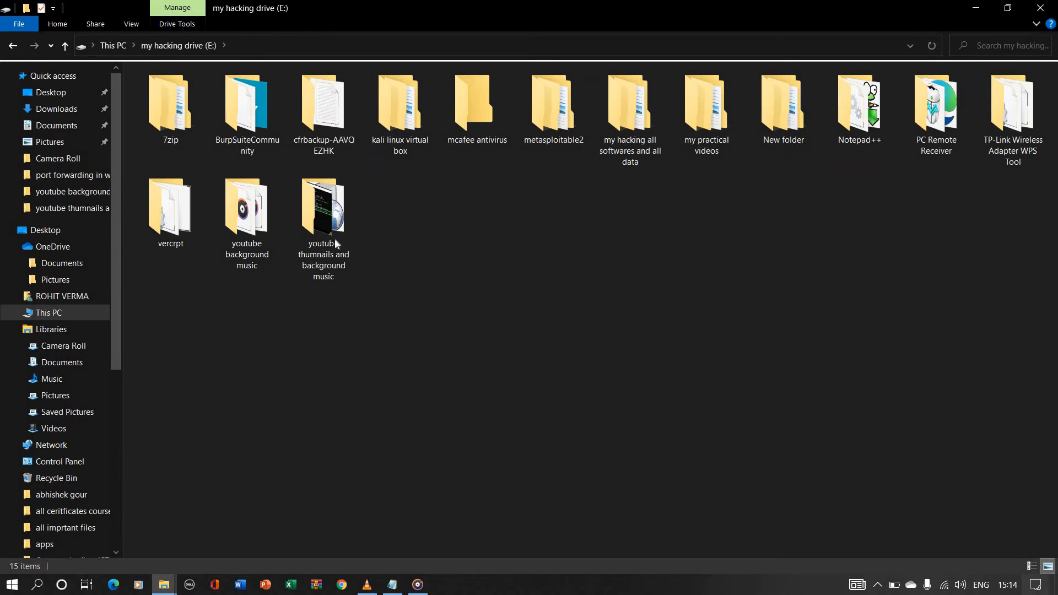
# Step: Launch usbwebserver.exe from my local host tool, inside my hacking all softwares and all data > my hacking sotware > ethical HACKING SOFTWARE
pyautogui.doubleClick(636, 126)
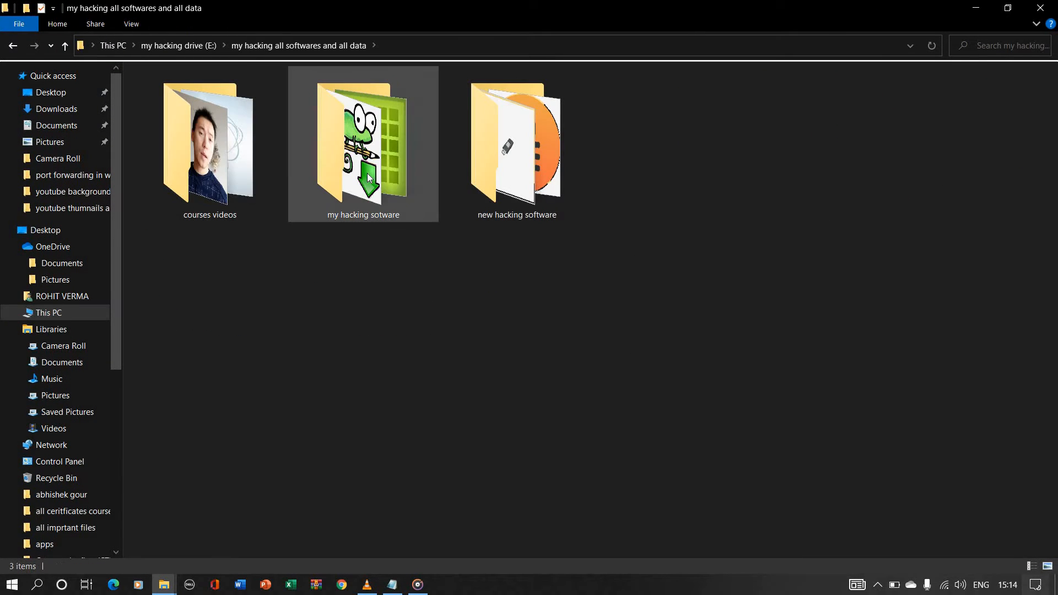
pyautogui.click(367, 173)
pyautogui.press('Return')
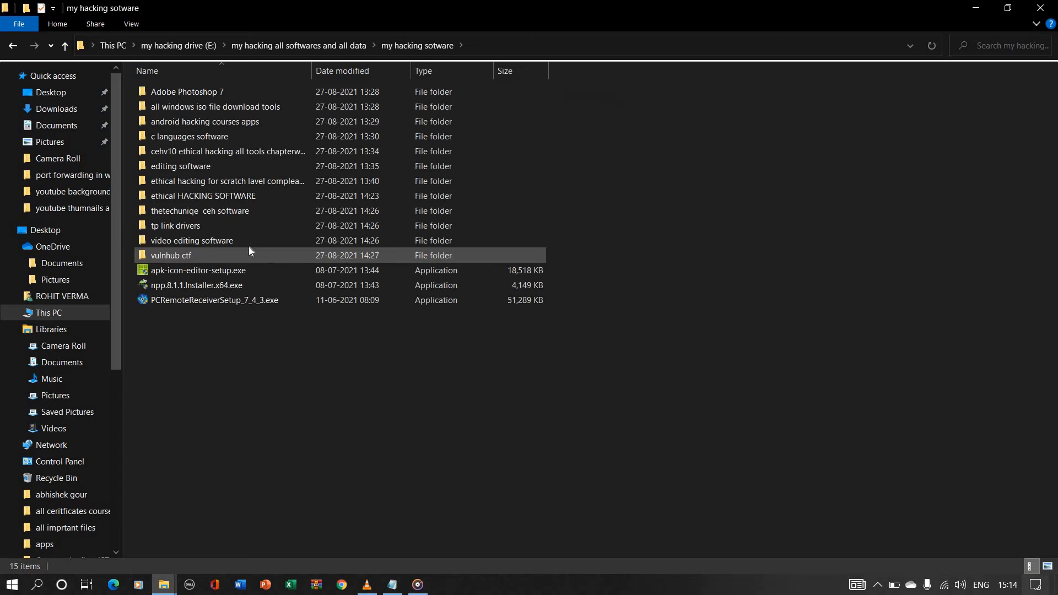
pyautogui.doubleClick(219, 198)
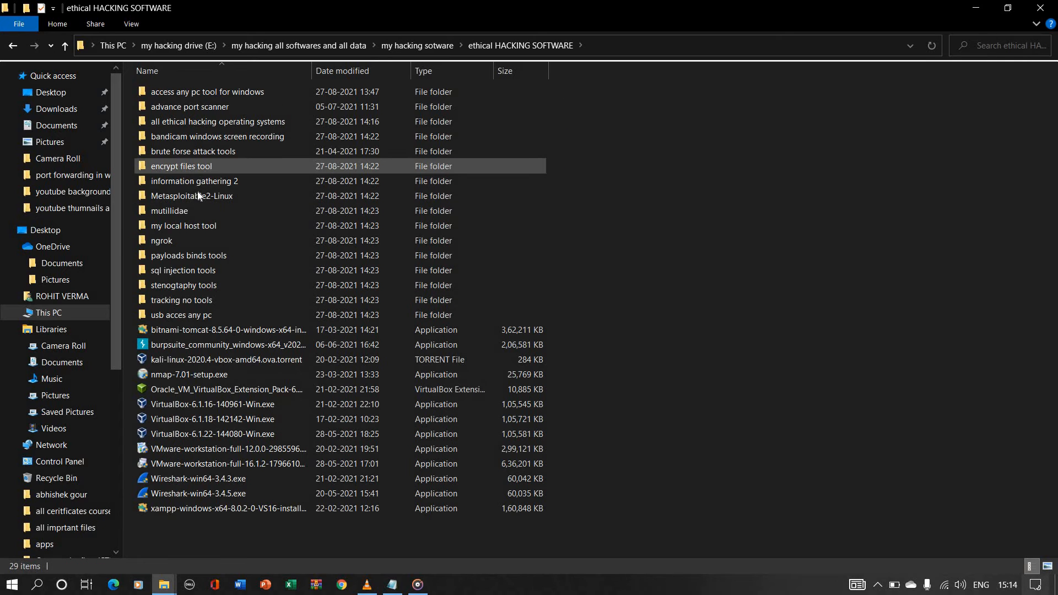
pyautogui.doubleClick(201, 225)
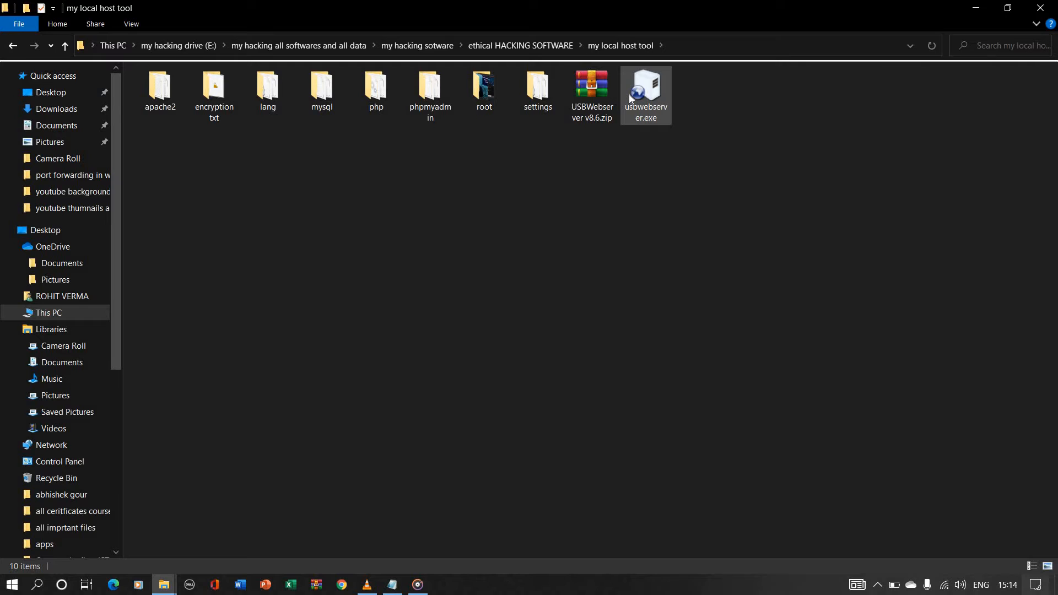
pyautogui.doubleClick(629, 94)
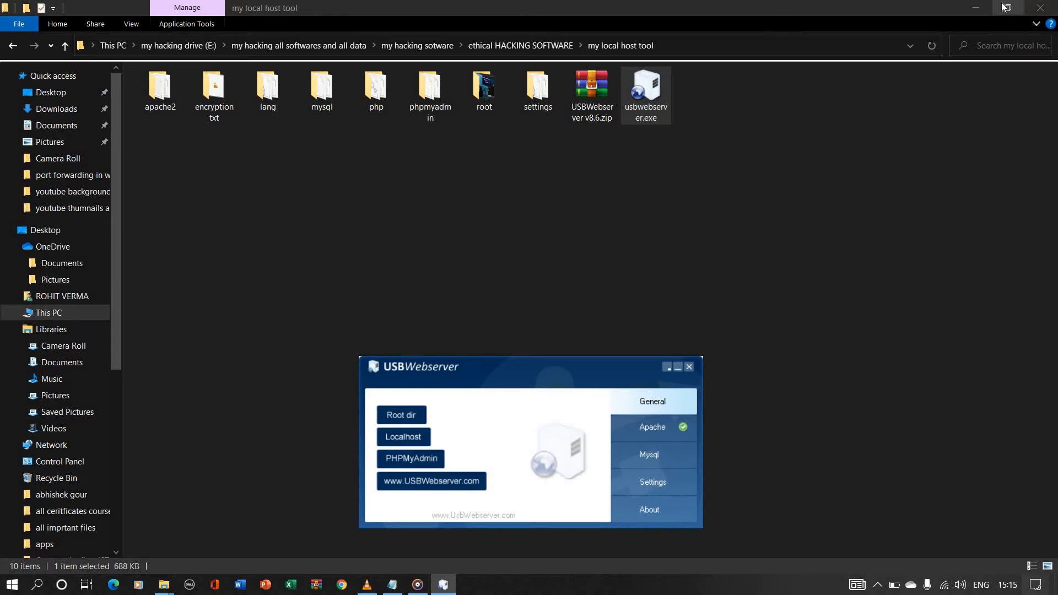
# Step: Open the webserver's root folder and examine the files it contains
pyautogui.doubleClick(484, 88)
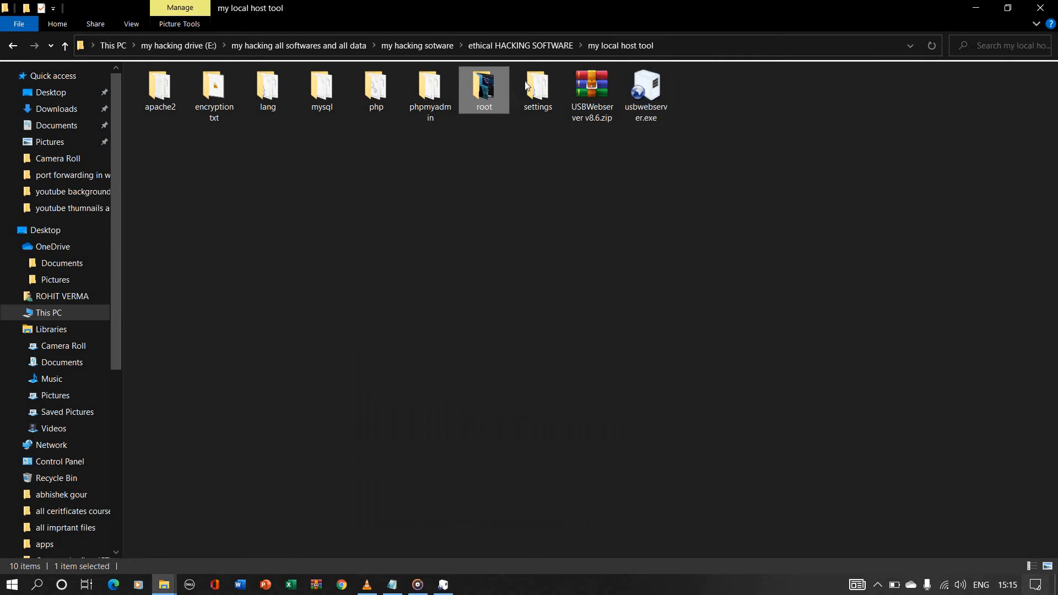
pyautogui.moveTo(389, 223); pyautogui.dragTo(924, 222)
pyautogui.moveTo(894, 147); pyautogui.dragTo(128, 171)
pyautogui.moveTo(260, 233); pyautogui.dragTo(980, 81)
# Step: Arrange the restored root folder window with USBWebserver over it and a new Microsoft Edge window beside them
pyautogui.click(1005, 8)
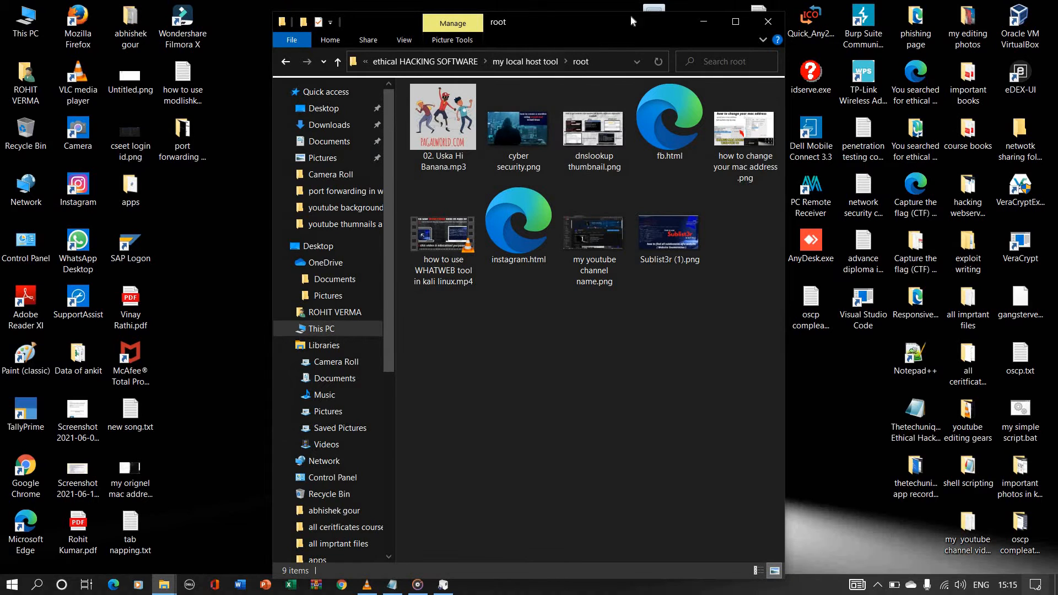
pyautogui.moveTo(630, 15); pyautogui.dragTo(890, 6)
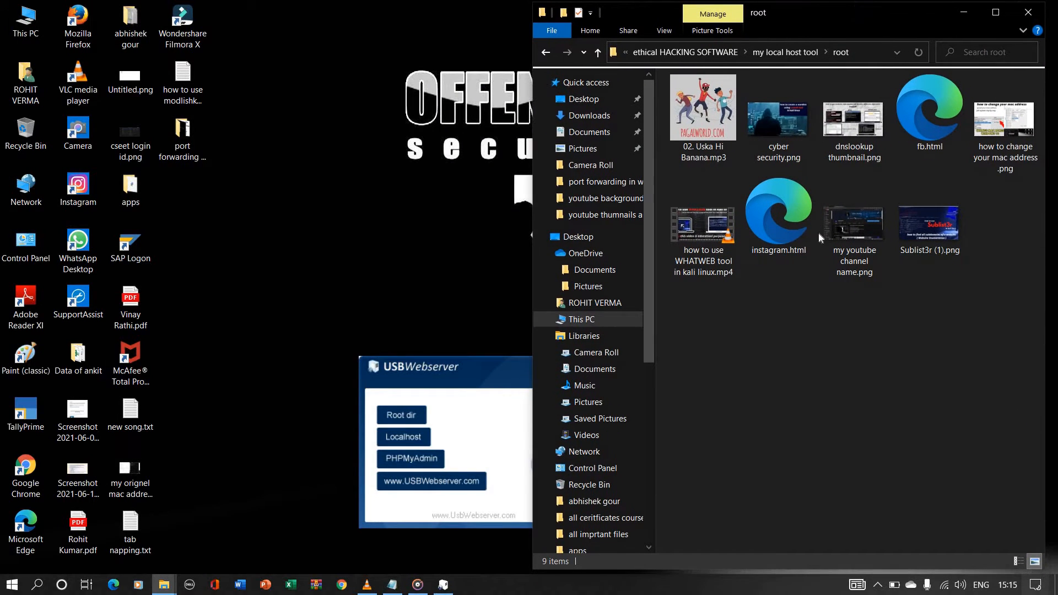
pyautogui.moveTo(490, 371); pyautogui.dragTo(803, 357)
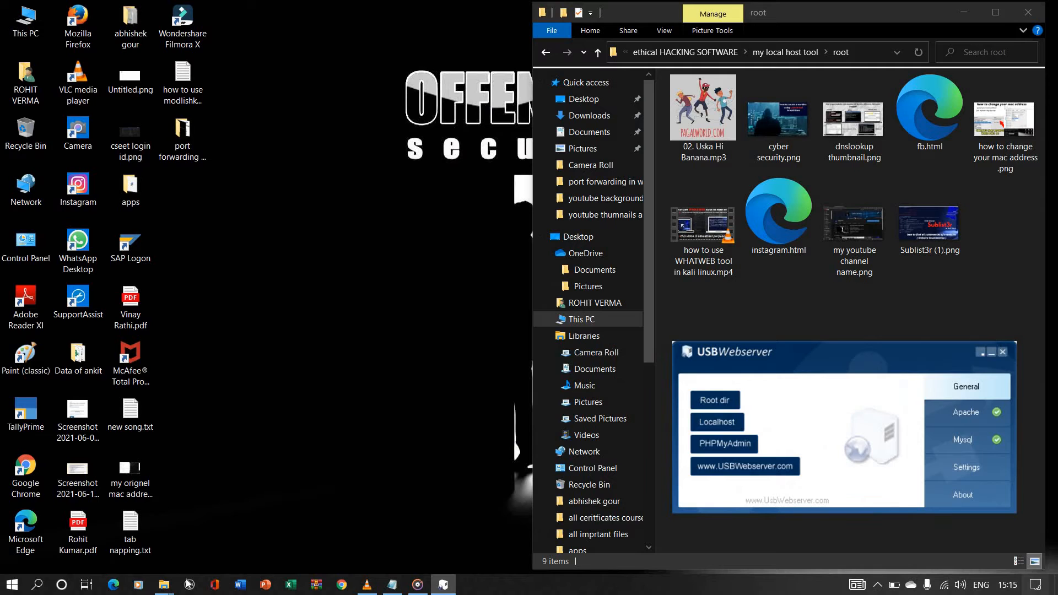
pyautogui.click(113, 583)
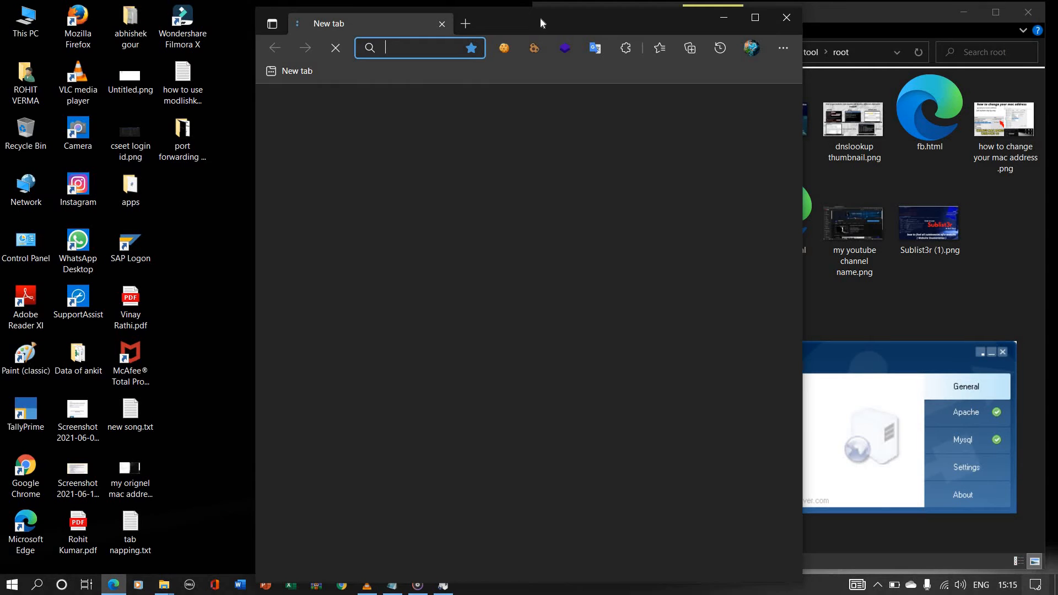
pyautogui.moveTo(540, 18)
pyautogui.mouseDown()
pyautogui.moveTo(348, 9)
pyautogui.moveTo(271, 18)
pyautogui.moveTo(287, 9)
pyautogui.mouseUp()
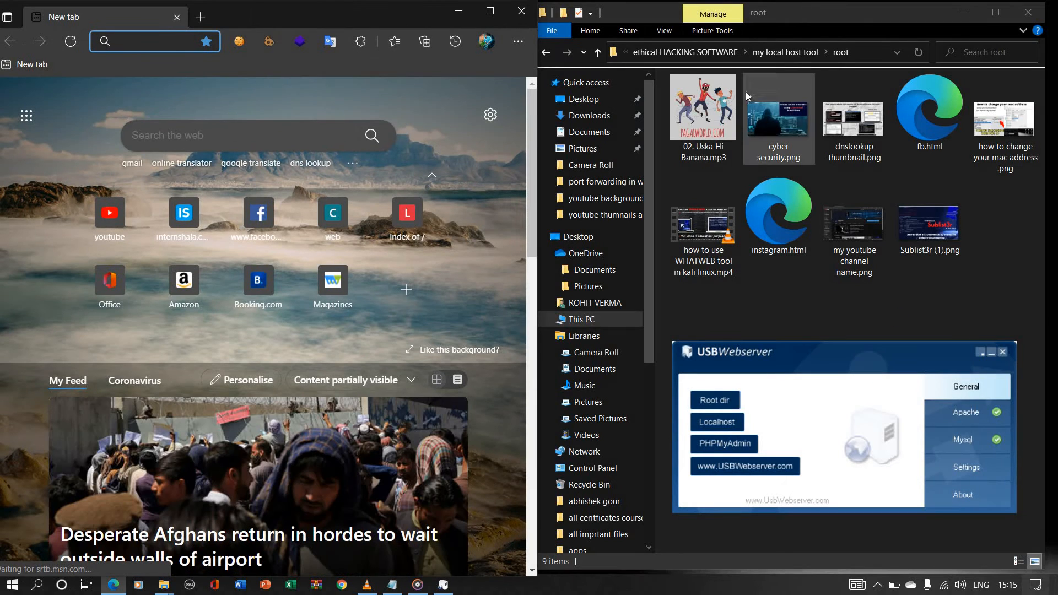
# Step: Review the root folder instructions in the Notepad notes, then reopen the webserver's root folder
pyautogui.click(546, 52)
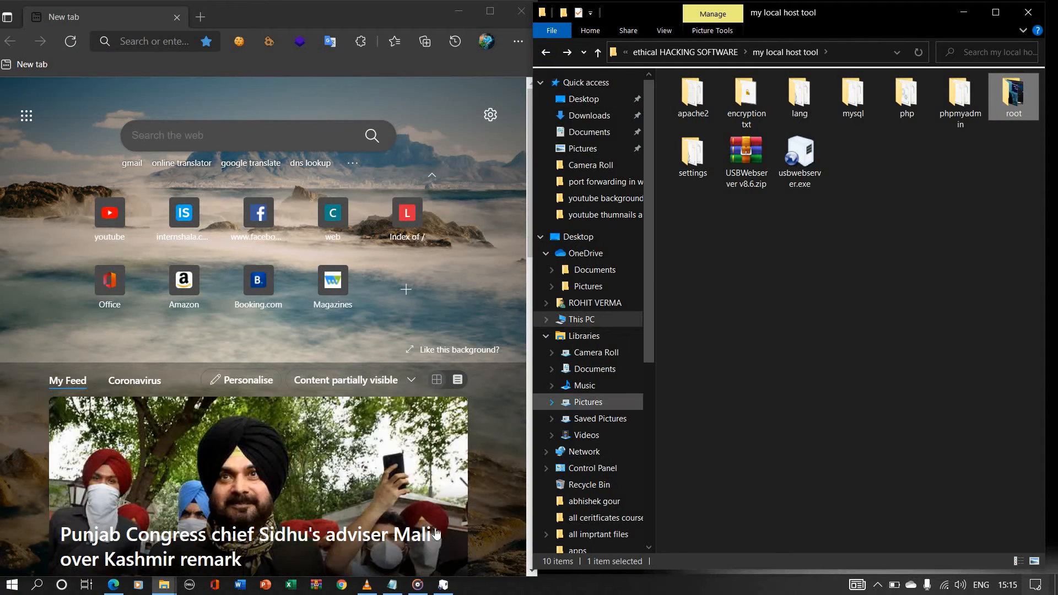
pyautogui.click(391, 584)
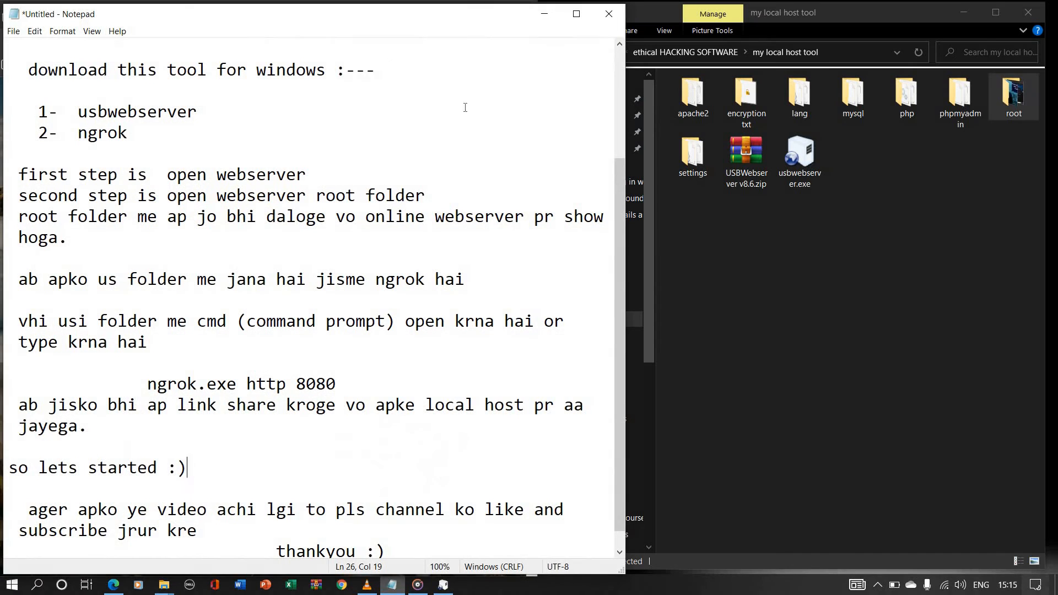
pyautogui.scroll(-1, 381, 283)
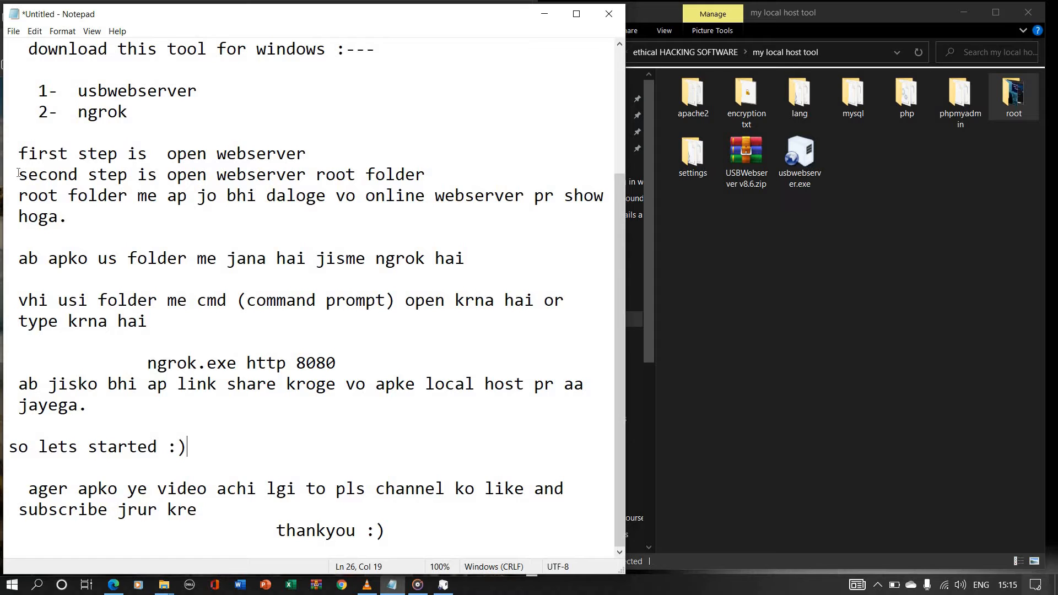
pyautogui.moveTo(19, 196); pyautogui.dragTo(606, 217)
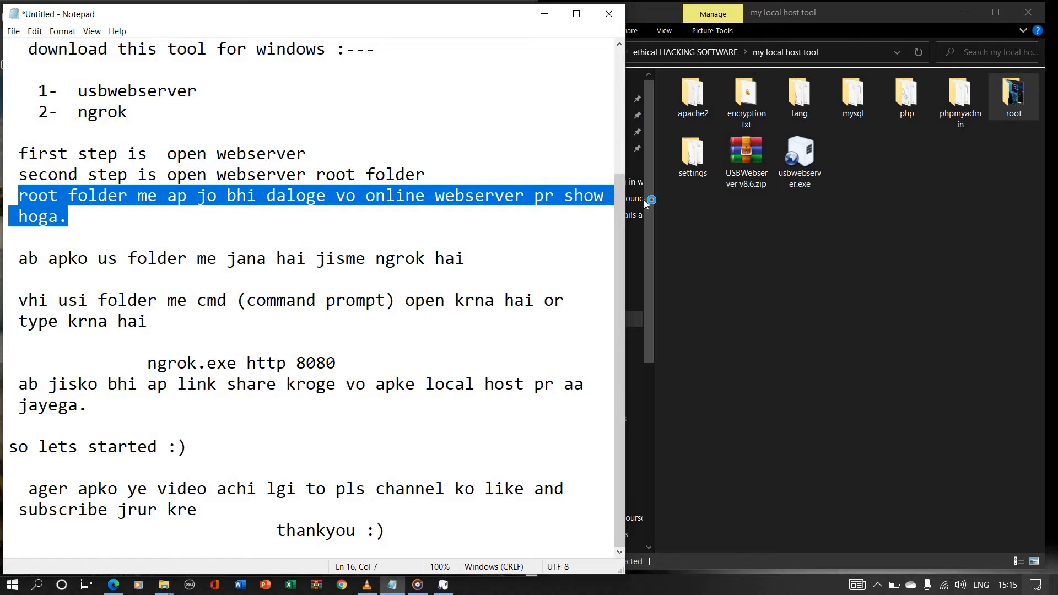
pyautogui.click(846, 246)
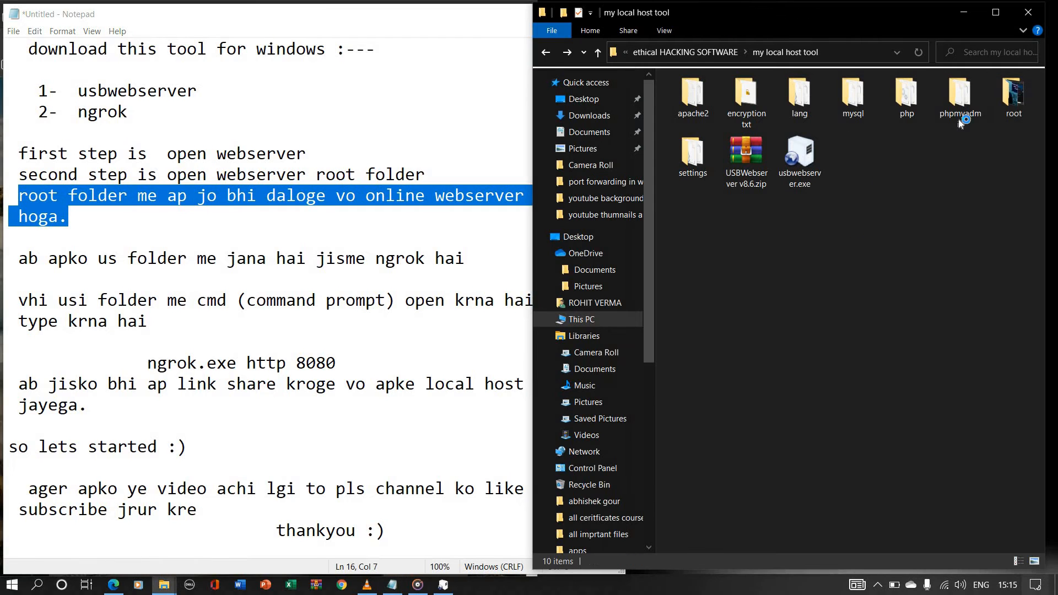
pyautogui.doubleClick(1014, 95)
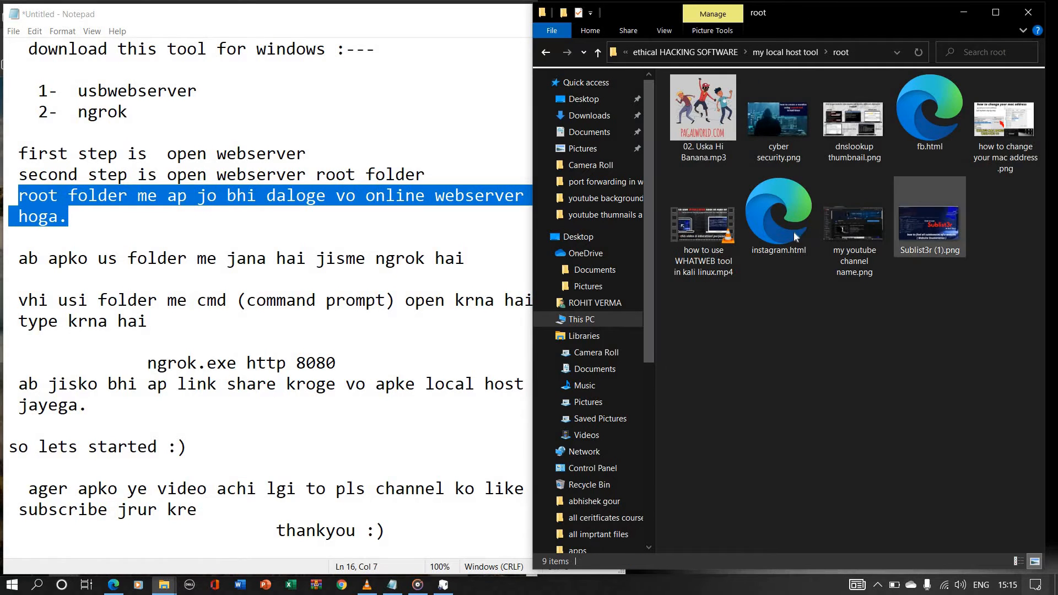
# Step: Highlight the notes' line about going to the ngrok folder, and open the ngrok folder inside ethical HACKING SOFTWARE
pyautogui.moveTo(832, 340); pyautogui.dragTo(934, 339)
pyautogui.click(934, 339)
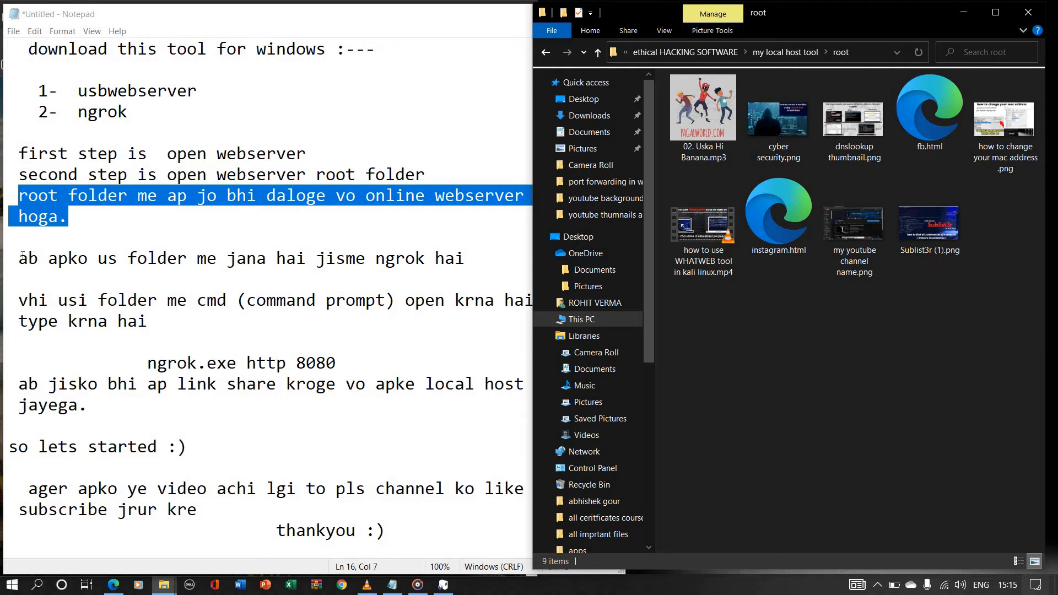
pyautogui.moveTo(19, 258); pyautogui.dragTo(474, 259)
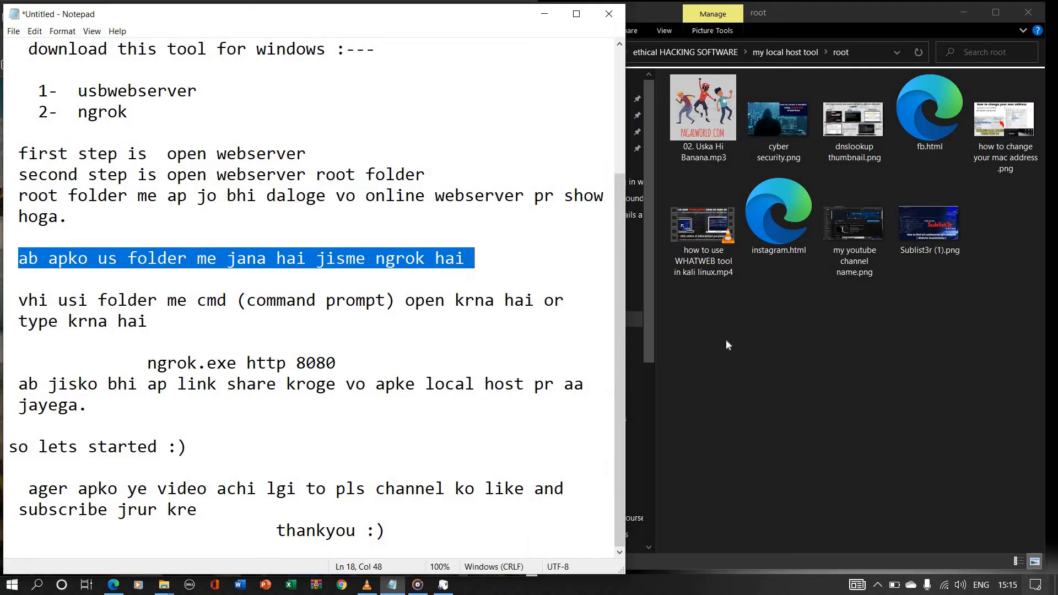
pyautogui.click(545, 51)
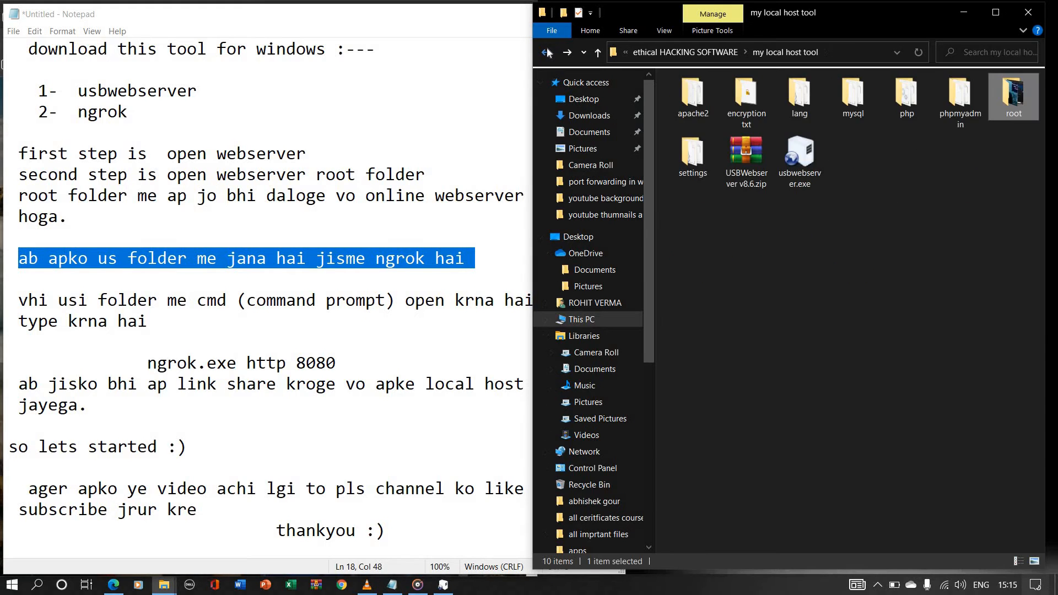
pyautogui.click(545, 50)
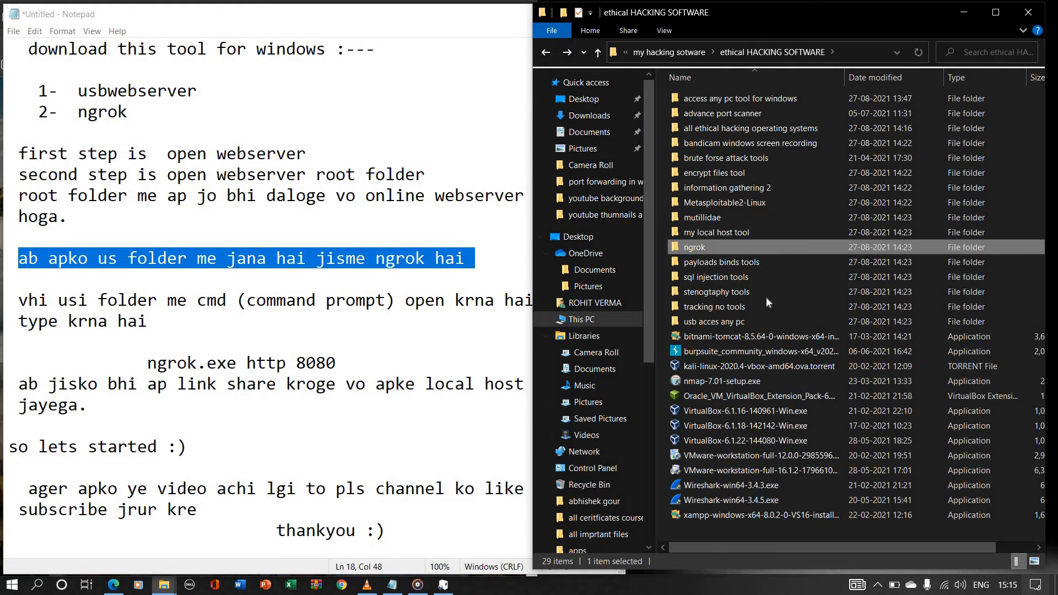
pyautogui.doubleClick(696, 247)
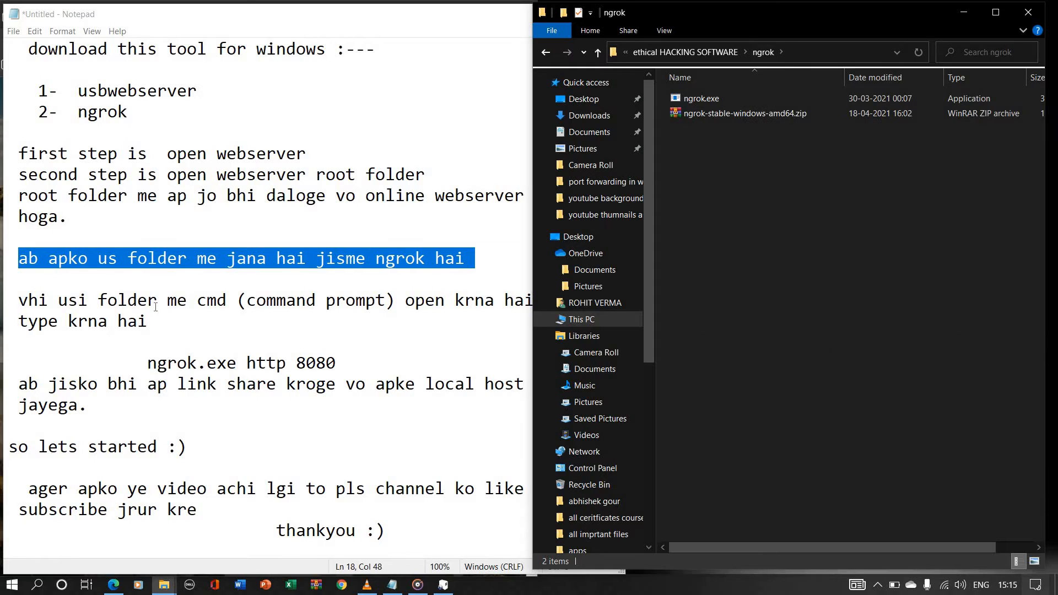
# Step: Review the notes on opening a command prompt, running ngrok.exe http 8080 and sharing the link, and minimise the notes
pyautogui.moveTo(19, 302); pyautogui.dragTo(19, 343)
pyautogui.moveTo(149, 364); pyautogui.dragTo(343, 365)
pyautogui.moveTo(13, 386); pyautogui.dragTo(604, 406)
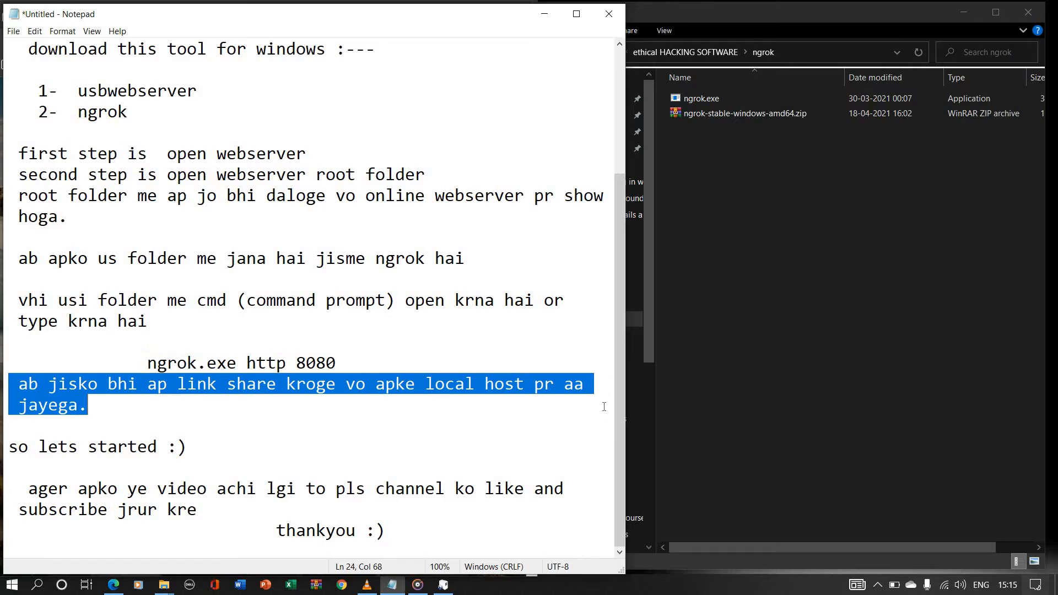
pyautogui.click(544, 14)
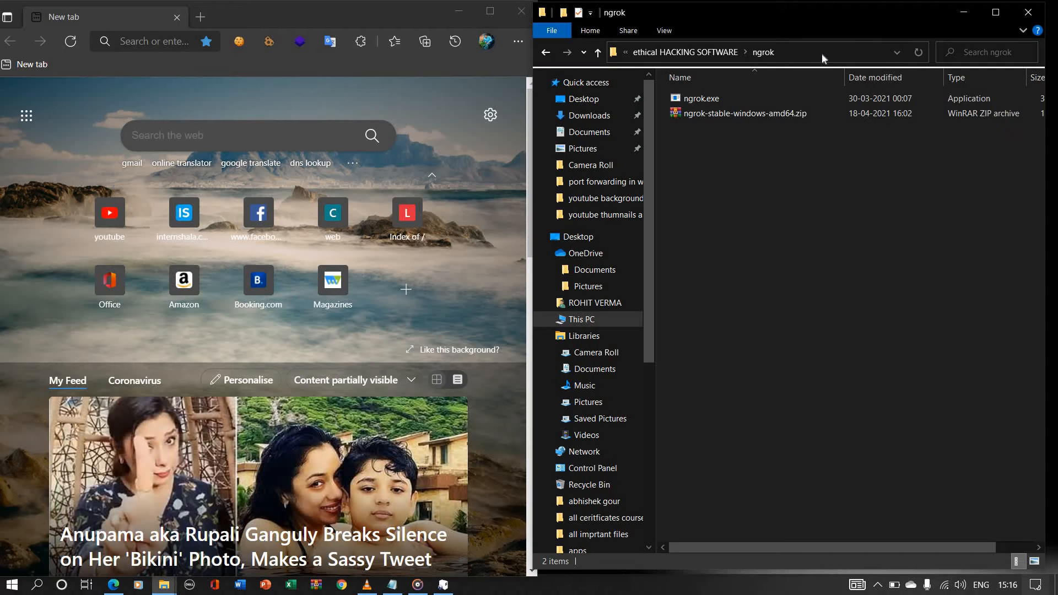
# Step: Open the ngrok folder's path for editing
pyautogui.click(821, 53)
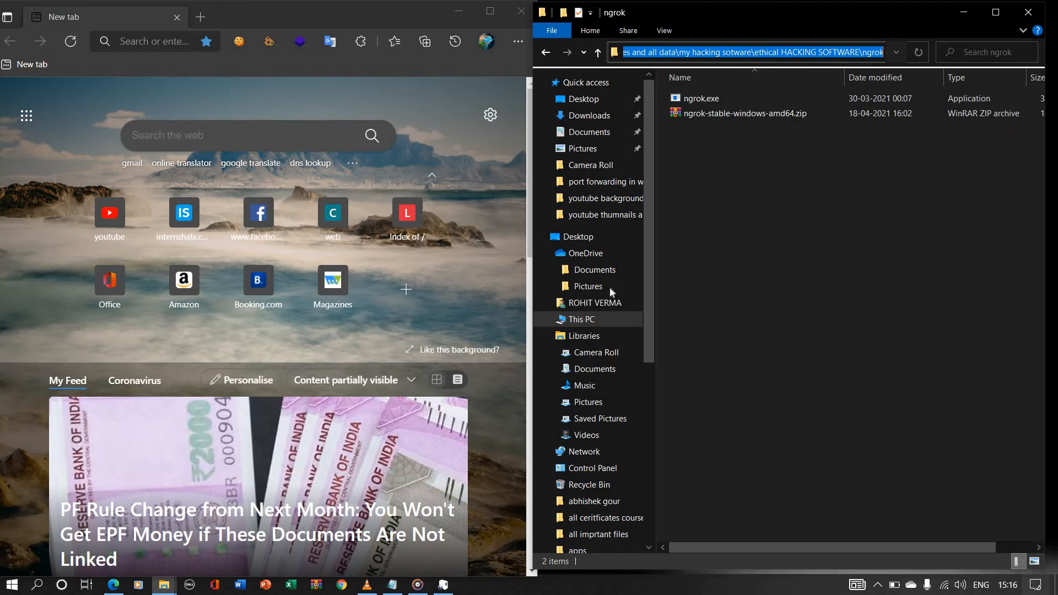
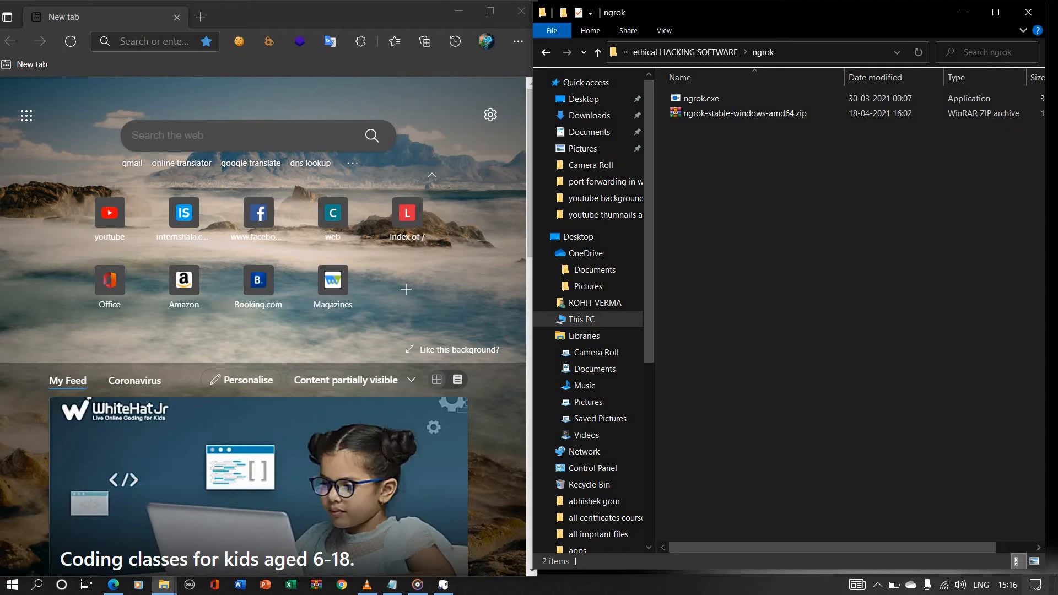
# Step: Try to load localhost:8080 in the browser's new tab
pyautogui.click(135, 42)
pyautogui.write('localhost:8080')
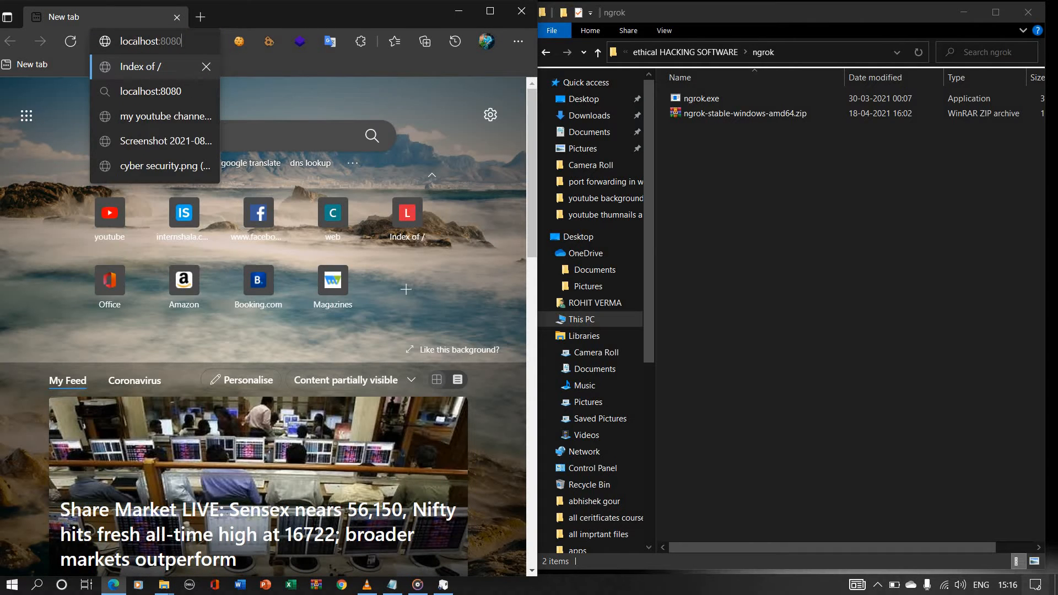
pyautogui.press('Return')
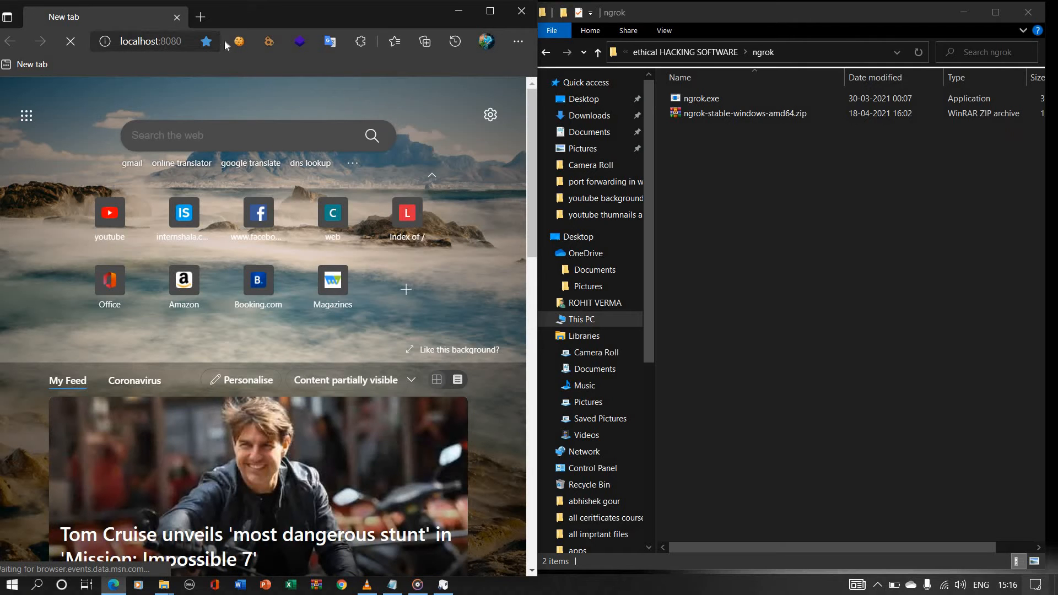
# Step: Bring up the USBWebserver window and check the Apache and Mysql status
pyautogui.click(443, 584)
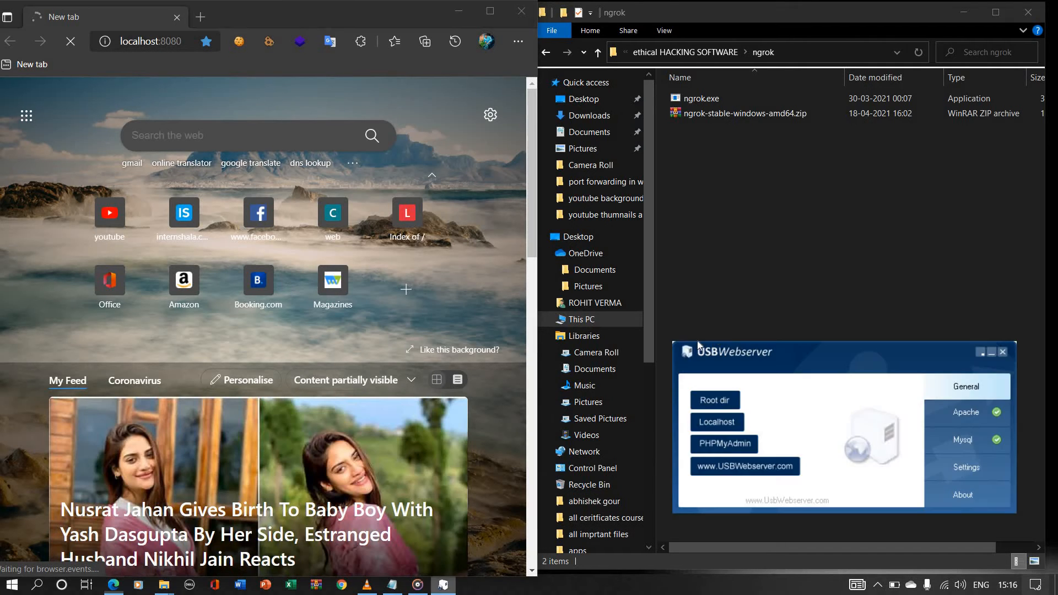
pyautogui.moveTo(774, 359); pyautogui.dragTo(793, 293)
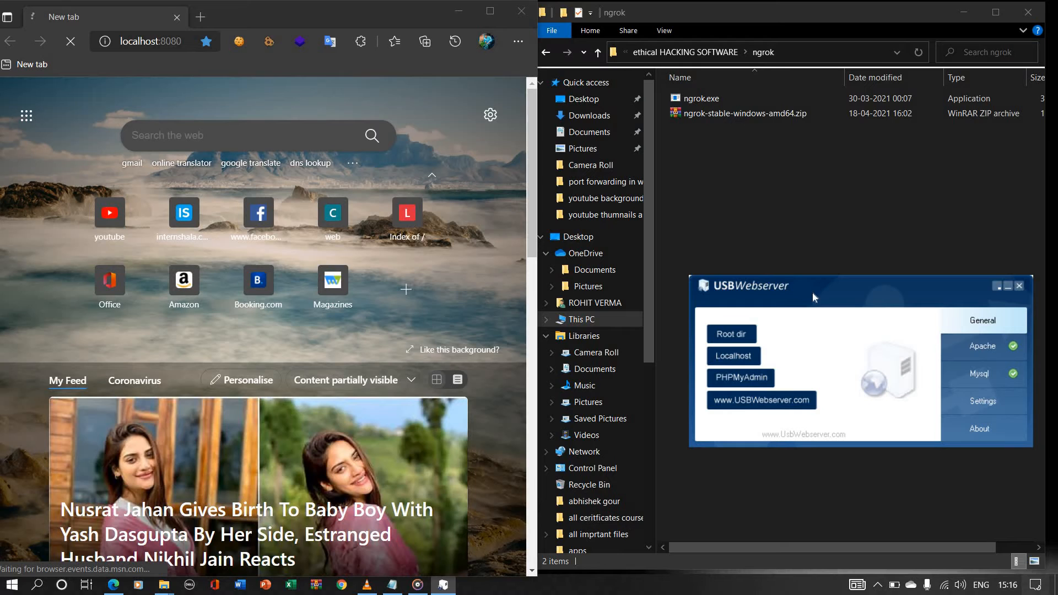
pyautogui.moveTo(821, 279); pyautogui.dragTo(762, 191)
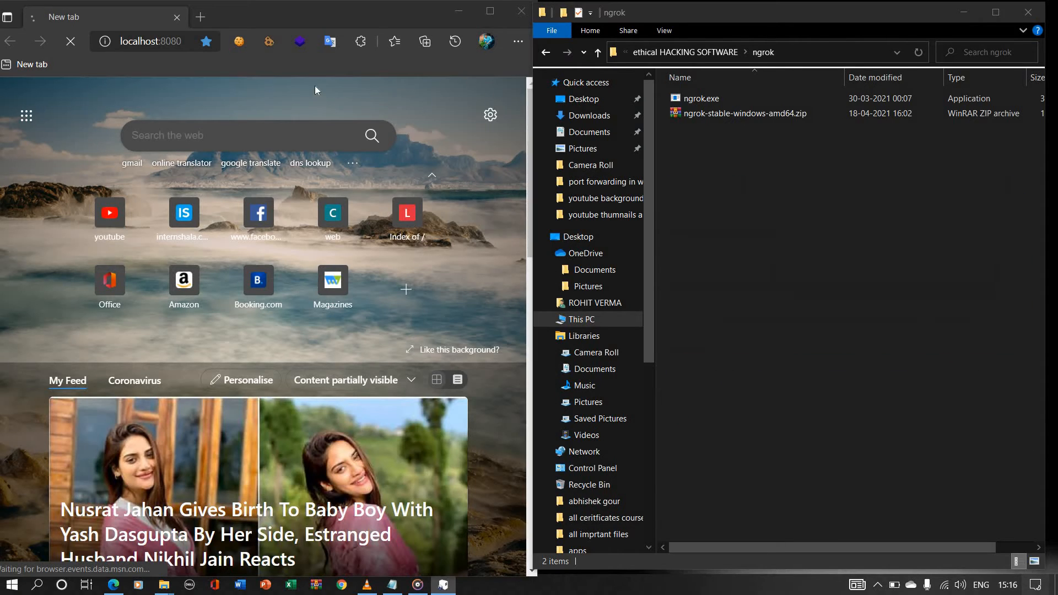
# Step: Replace the stalled browser tab with a new one and load localhost:8080 in it
pyautogui.click(201, 18)
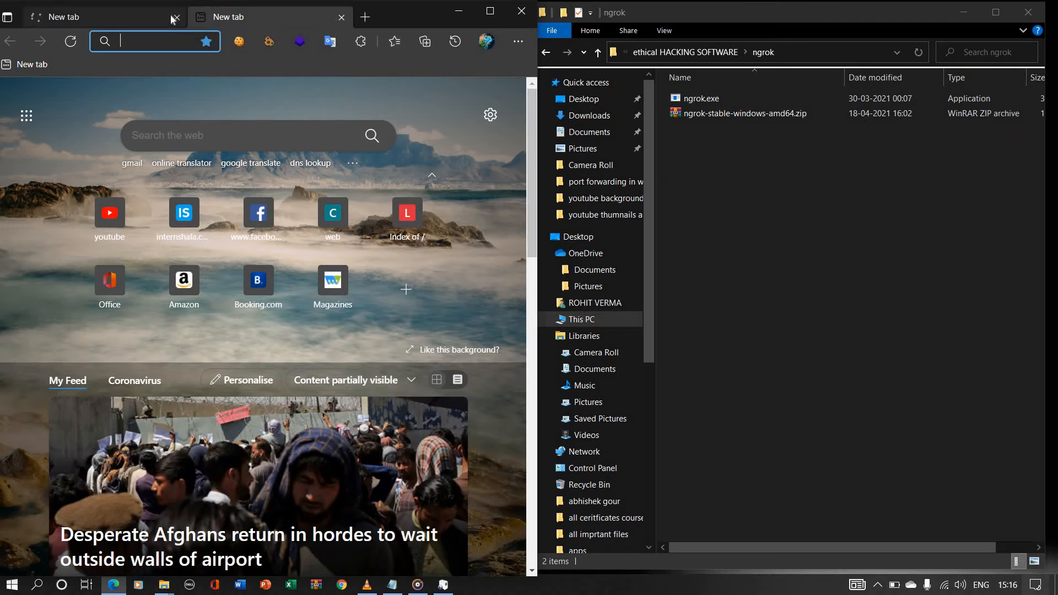
pyautogui.click(176, 17)
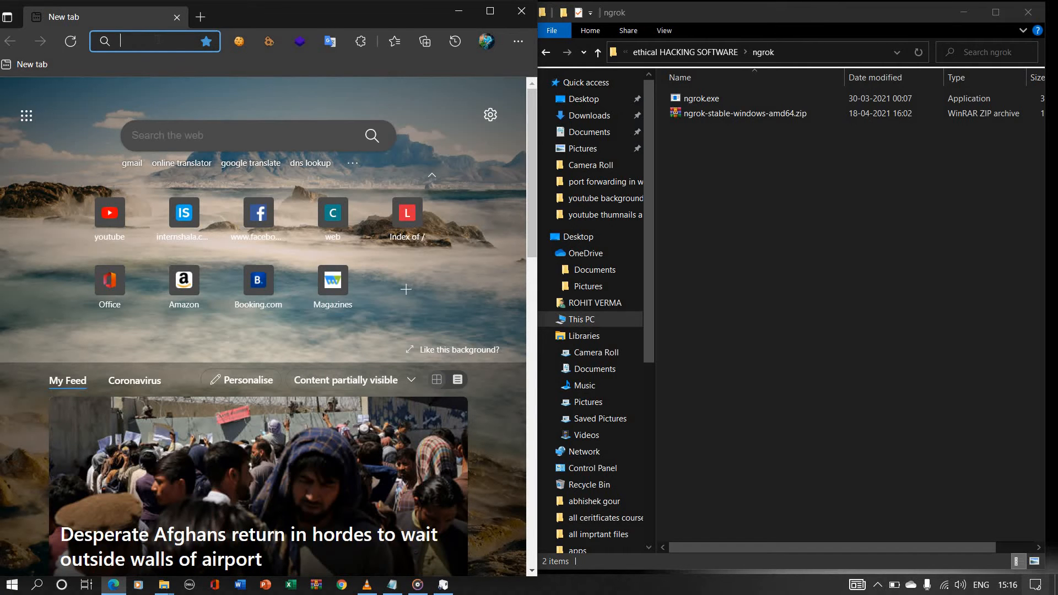
pyautogui.write('loc')
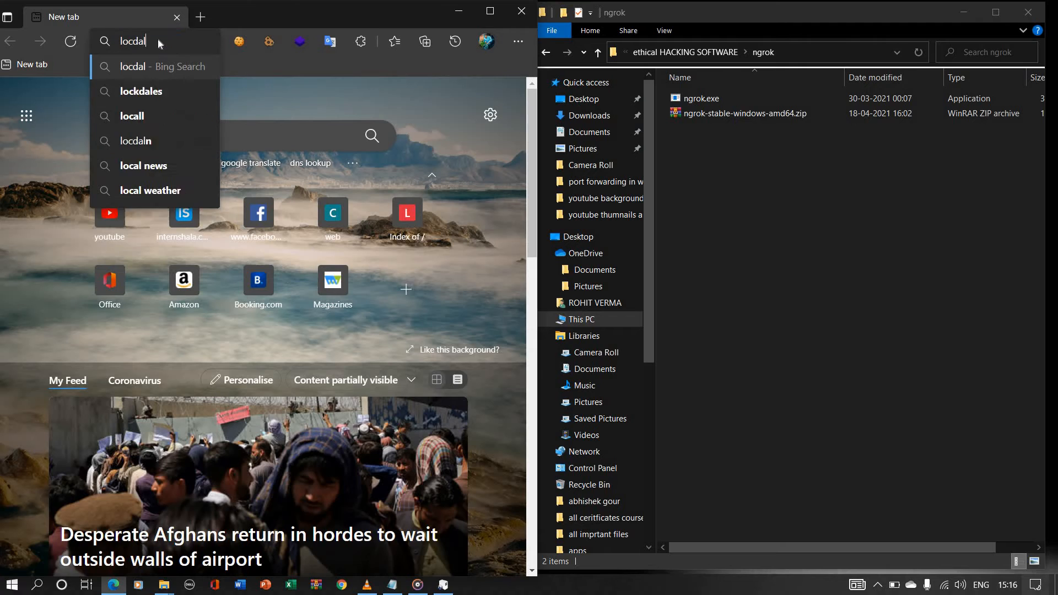
pyautogui.write('al')
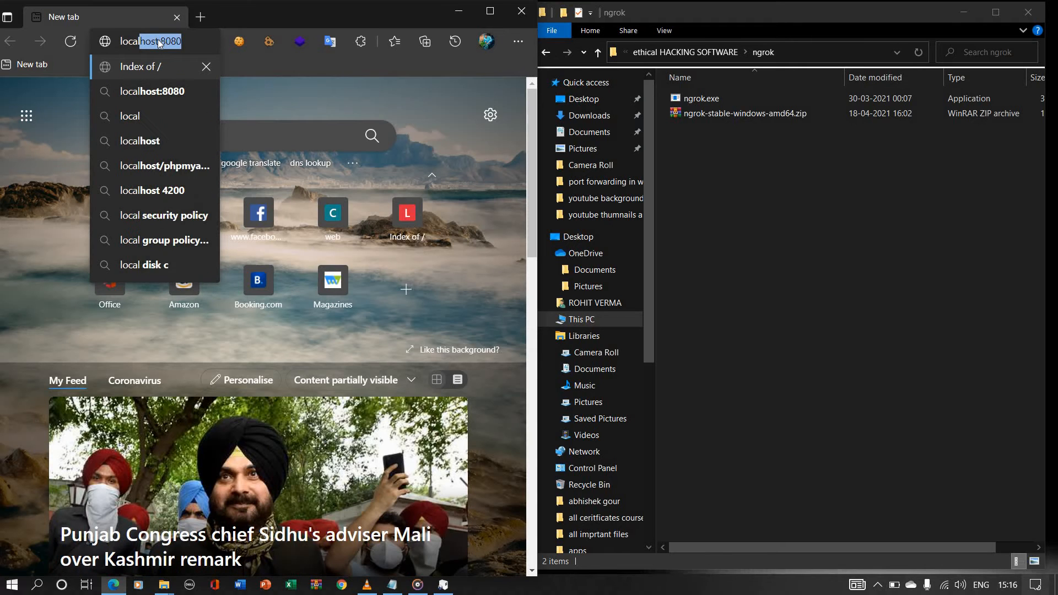
pyautogui.press('Return')
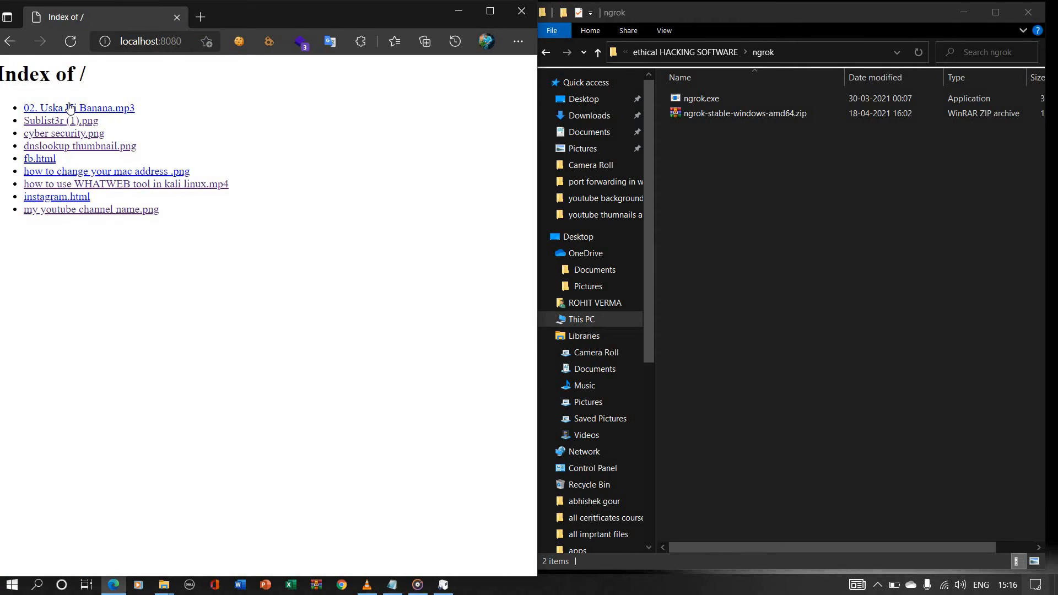
# Step: Open 02. Uska Hi Banana.mp3 from the site index in a new tab, pause its playback and close that tab
pyautogui.rightClick(70, 107)
pyautogui.click(110, 113)
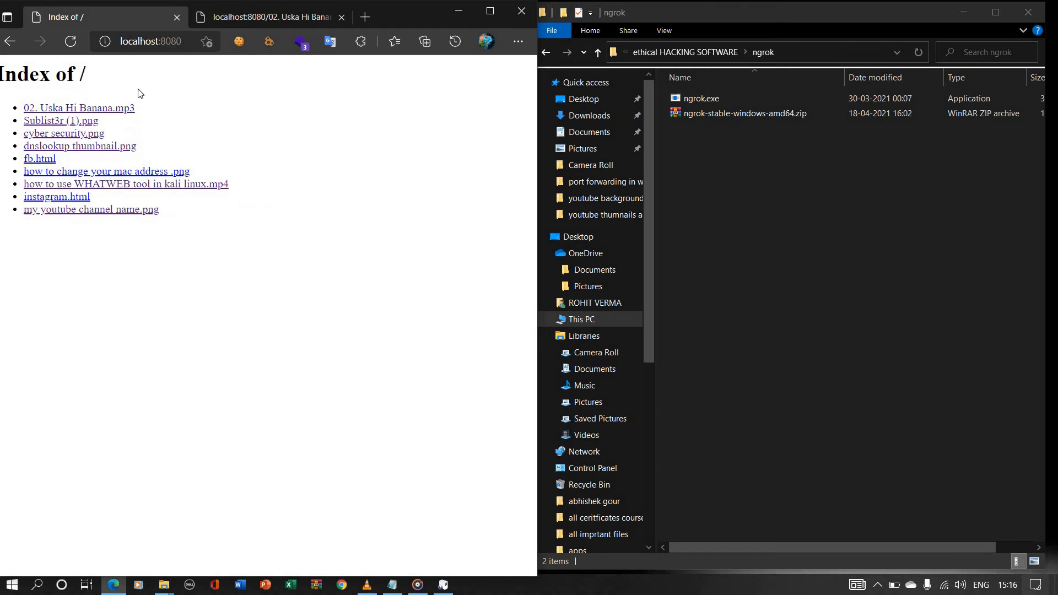
pyautogui.click(253, 18)
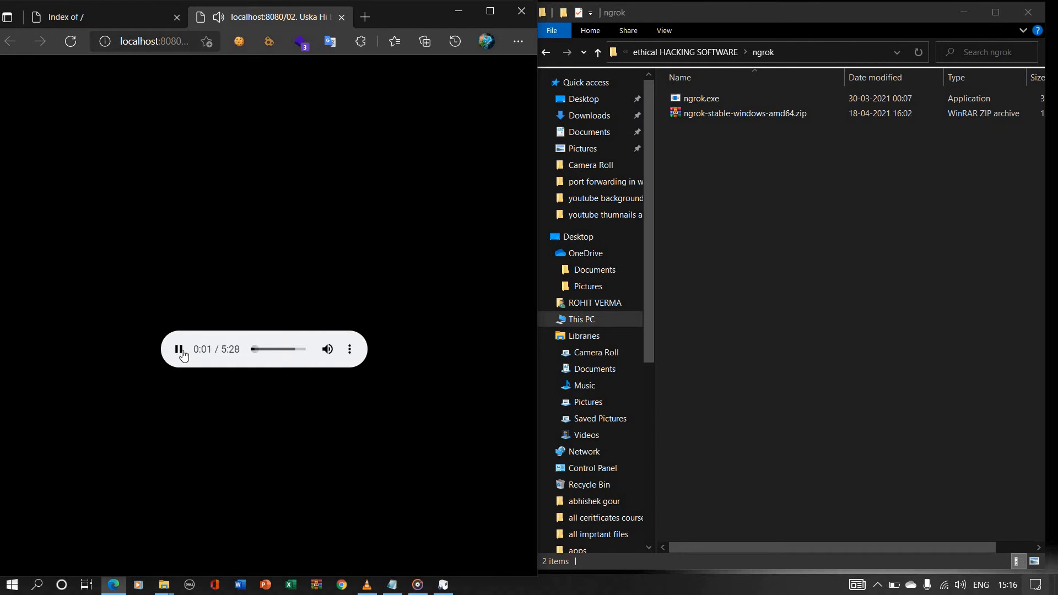
pyautogui.click(179, 351)
pyautogui.click(338, 18)
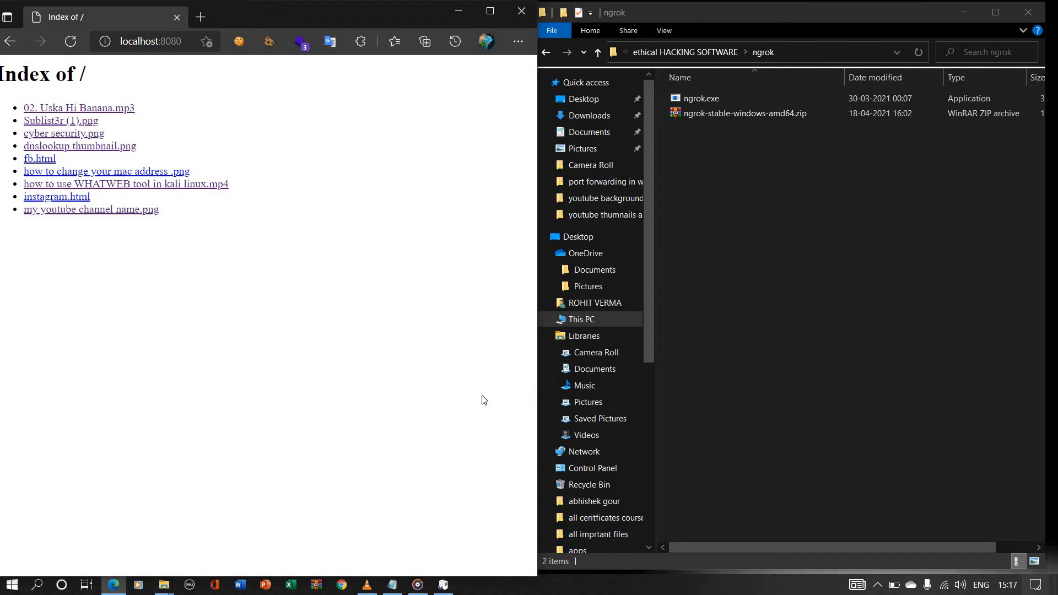
# Step: Open a command prompt in the ngrok folder by replacing its path with cmd
pyautogui.click(731, 386)
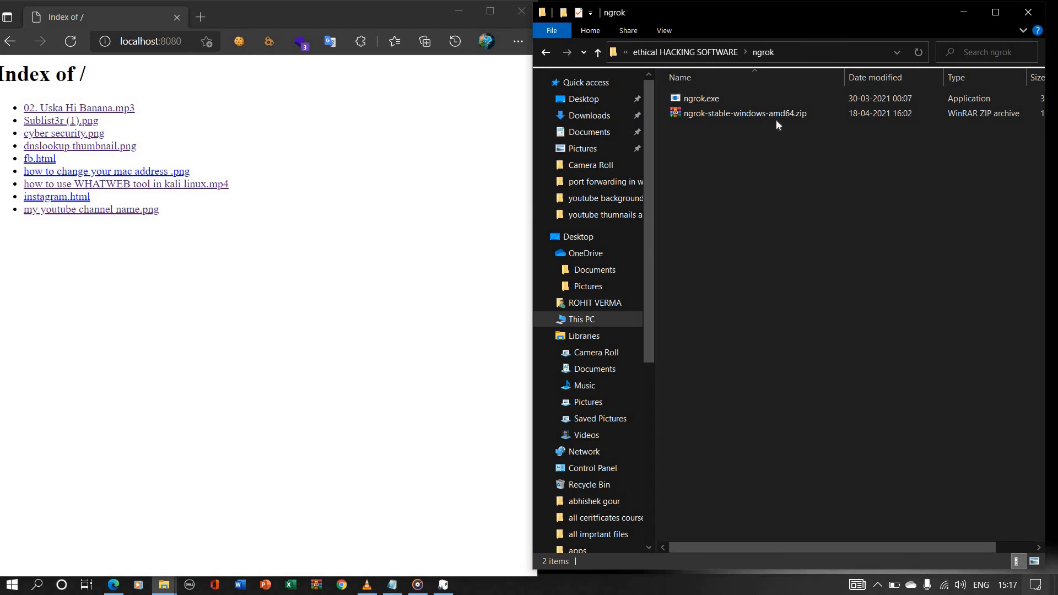
pyautogui.click(793, 52)
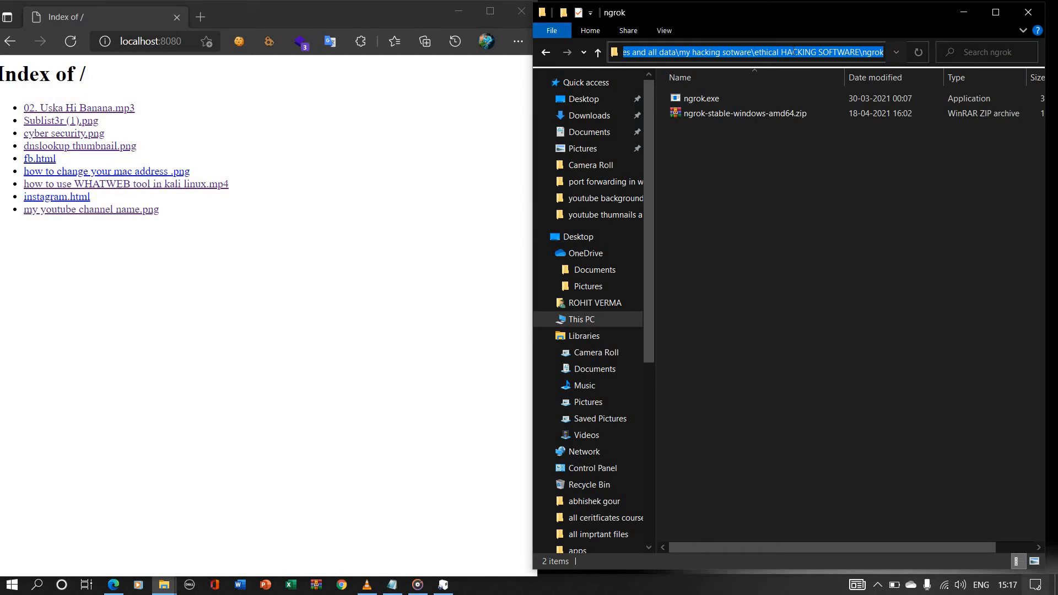
pyautogui.press('BackSpace')
pyautogui.write('md')
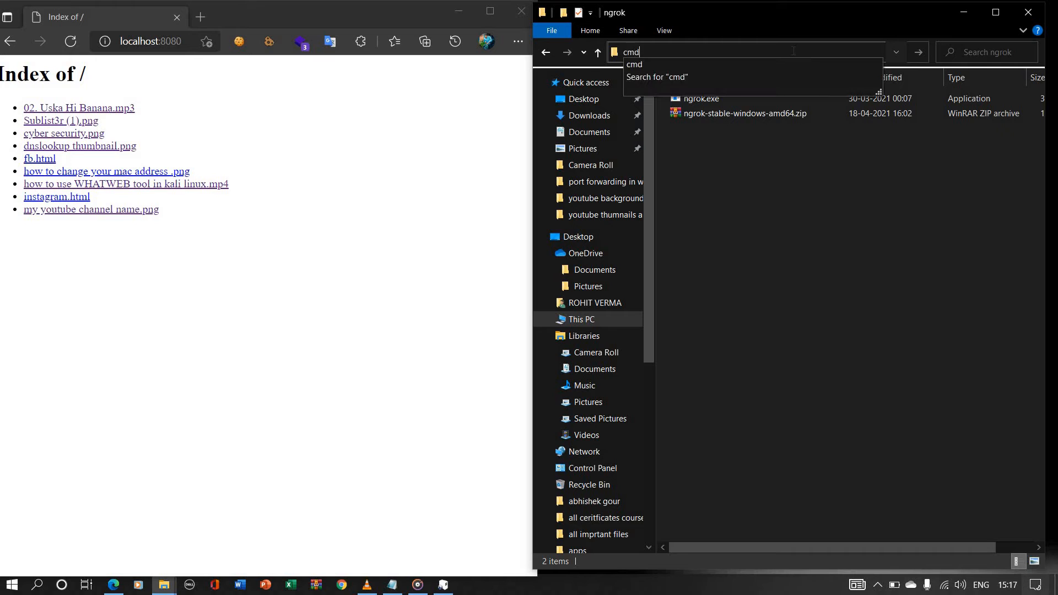
pyautogui.press('Return')
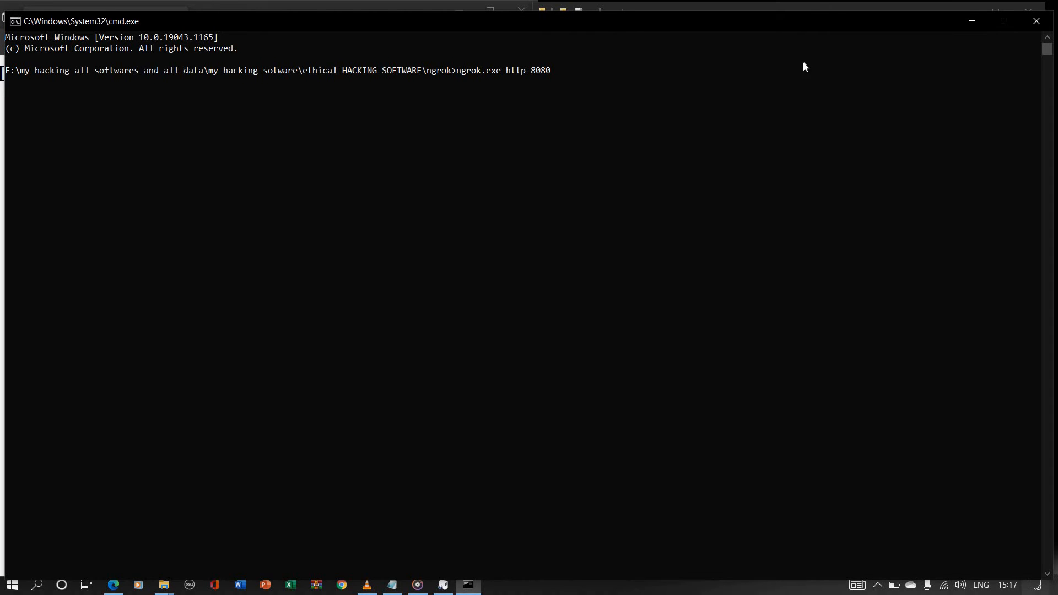
# Step: Enter the command ngrok.exe http 8080 at the prompt and maximise the command prompt window
pyautogui.moveTo(465, 71); pyautogui.dragTo(567, 76)
pyautogui.click(1003, 21)
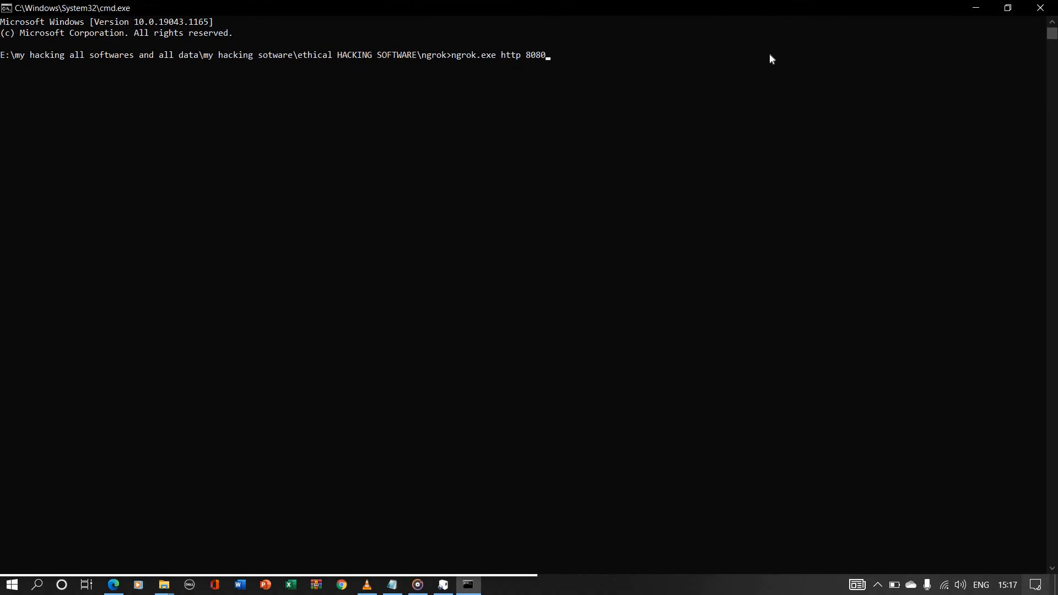
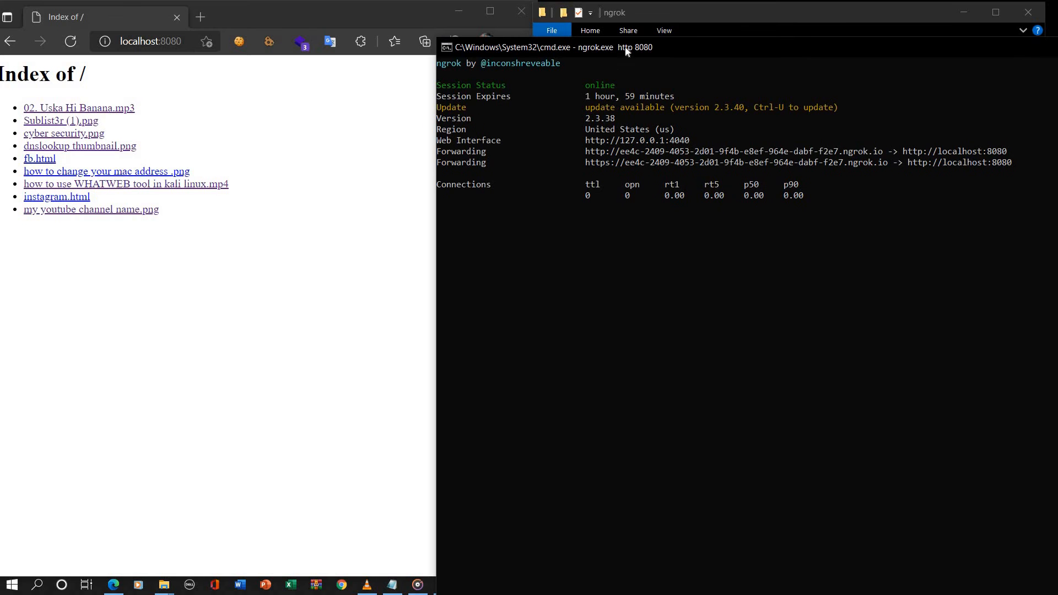
# Step: Move the ngrok command prompt window beside the browser so that the browser page and the forwarding addresses are both uncovered
pyautogui.moveTo(666, 47); pyautogui.dragTo(776, 155)
pyautogui.moveTo(526, 155); pyautogui.dragTo(509, 158)
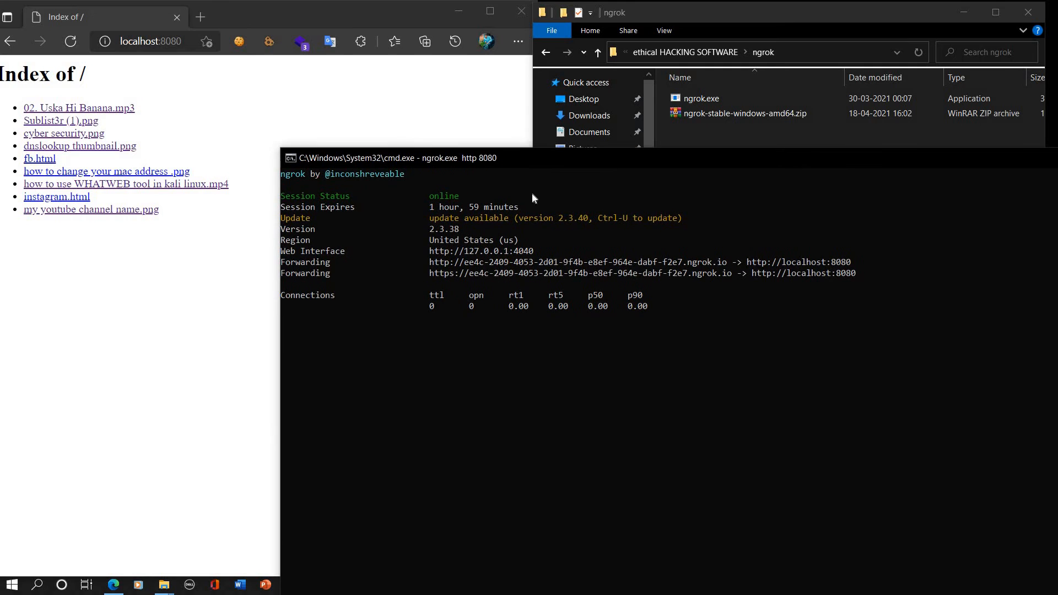
pyautogui.moveTo(597, 157); pyautogui.dragTo(865, 131)
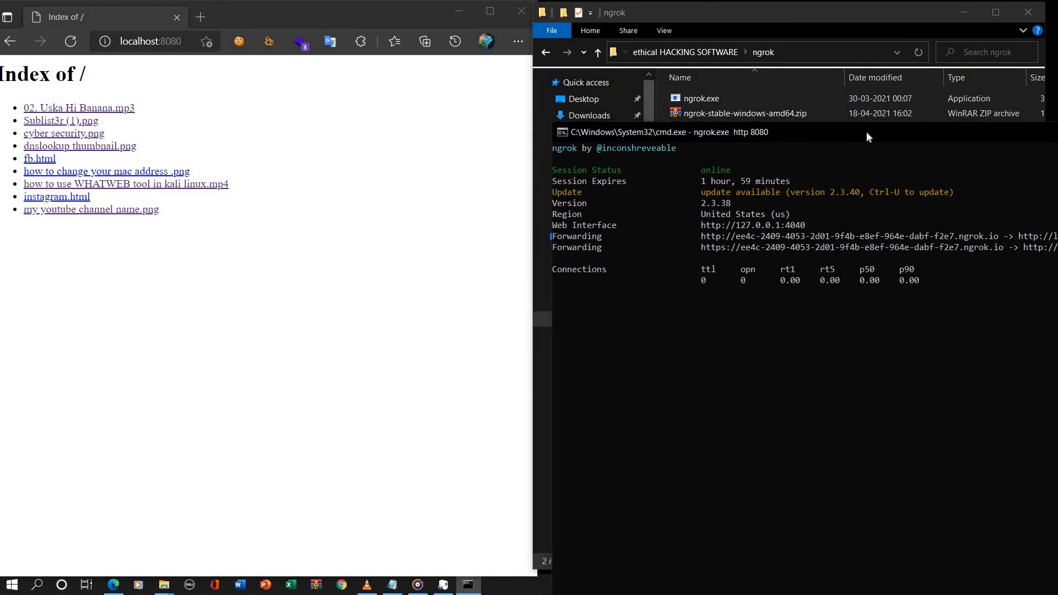
# Step: Copy the http forwarding address from the ngrok session, load it in a new browser tab and close the localhost:8080 tab
pyautogui.click(201, 21)
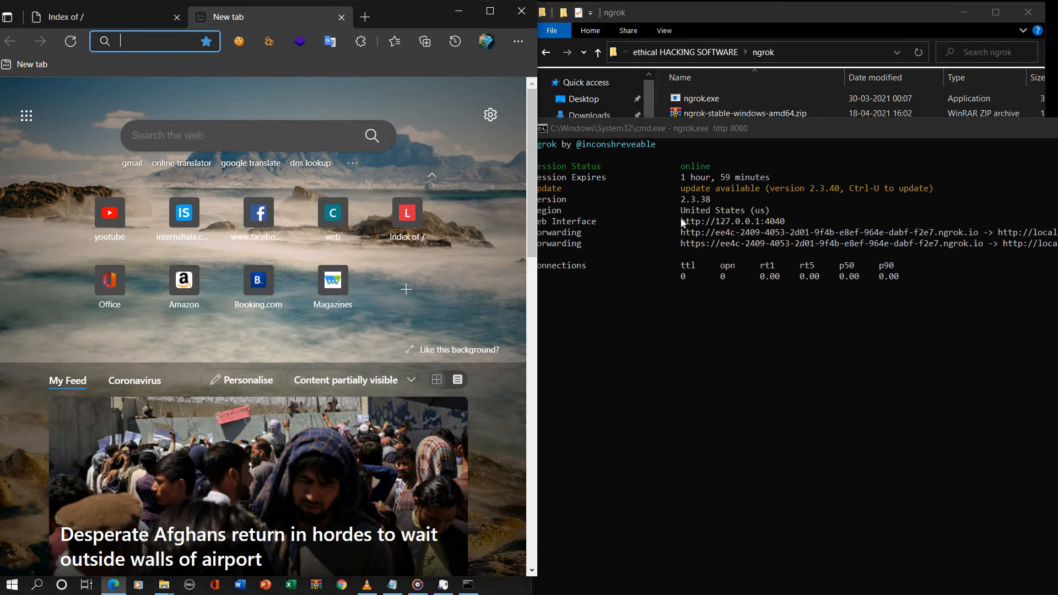
pyautogui.click(719, 237)
pyautogui.moveTo(682, 233); pyautogui.dragTo(978, 241)
pyautogui.hotkey('ctrl', 'c')
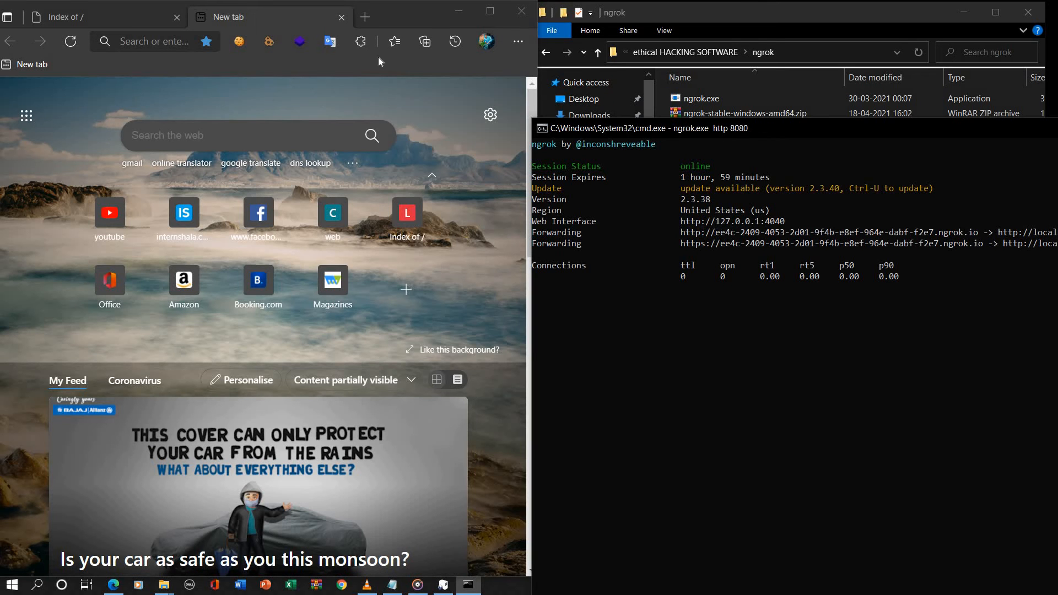
pyautogui.click(178, 43)
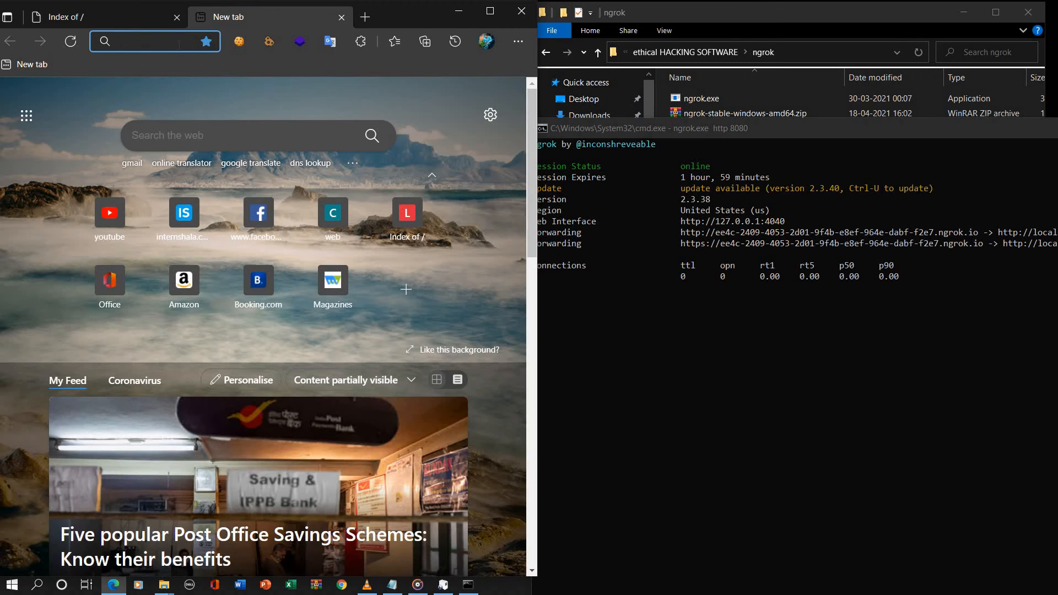
pyautogui.hotkey('ctrl', 'v')
pyautogui.press('Return')
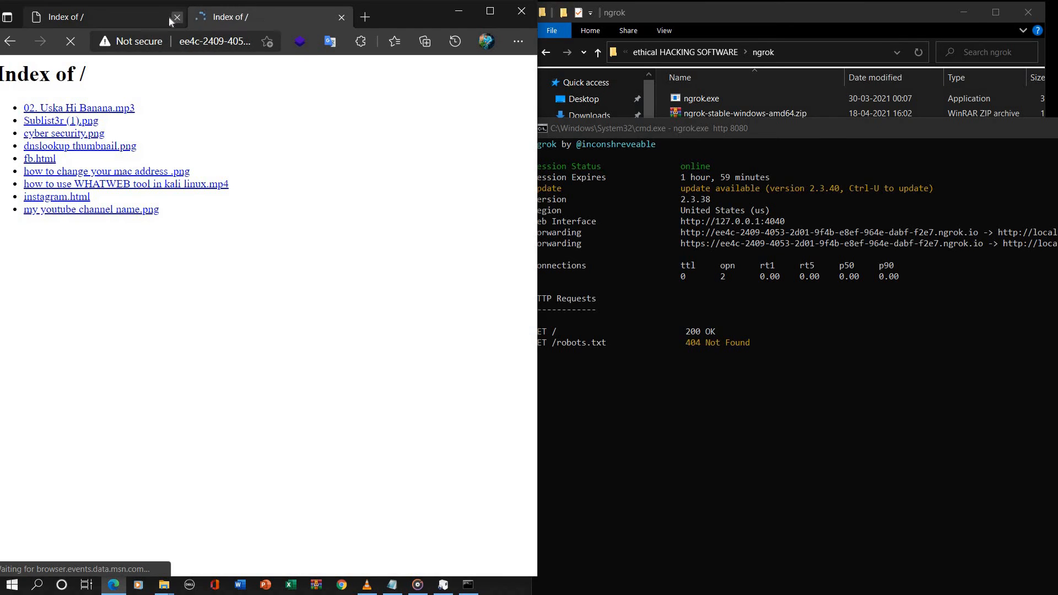
pyautogui.click(177, 17)
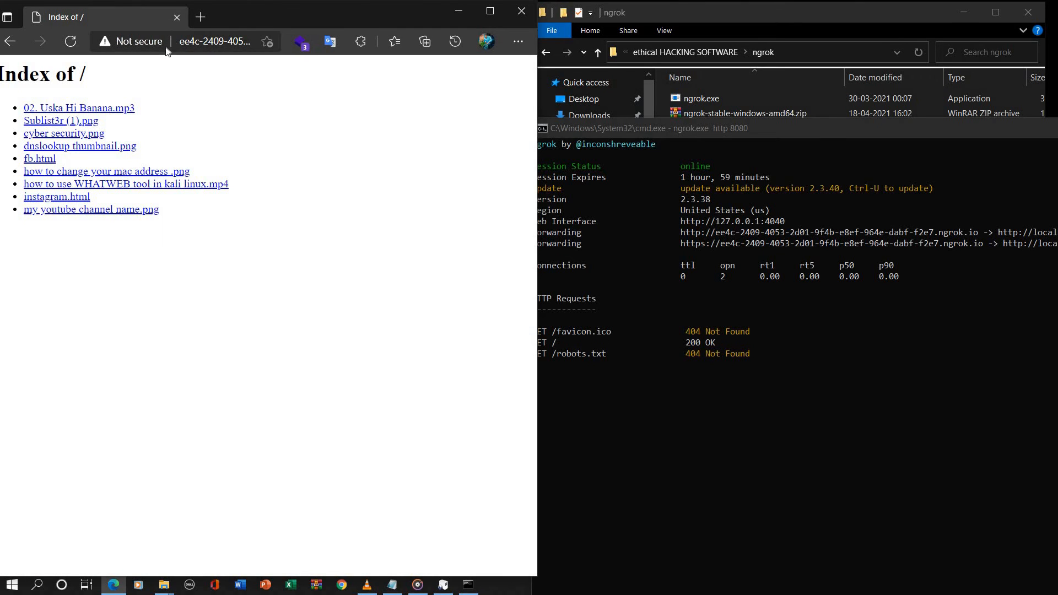
# Step: Open Sublist3r (1).png from the online index in a new tab, view it and close that tab
pyautogui.rightClick(53, 124)
pyautogui.click(77, 137)
pyautogui.click(232, 18)
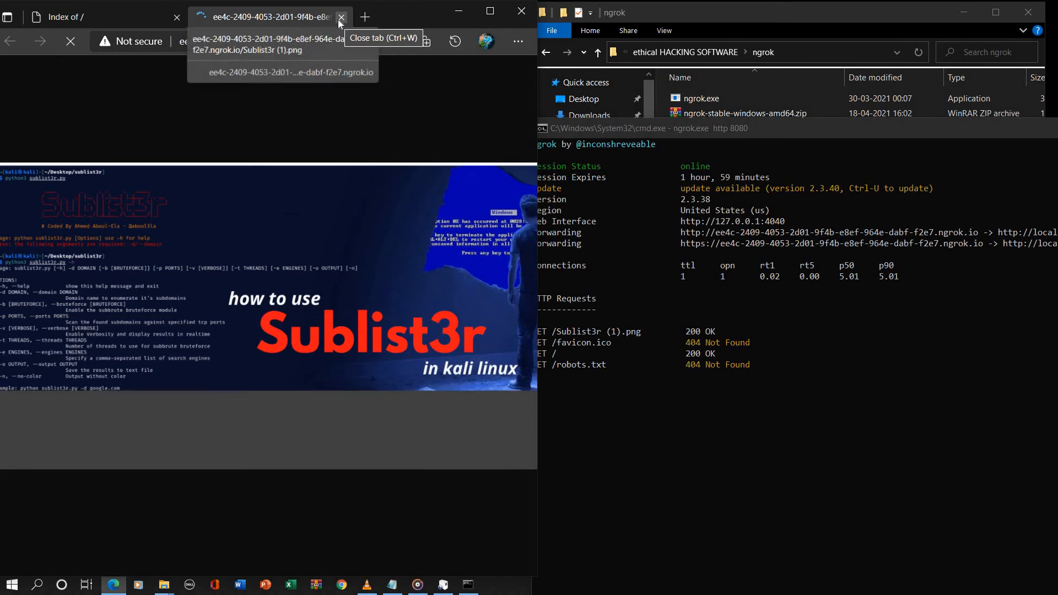
pyautogui.click(340, 18)
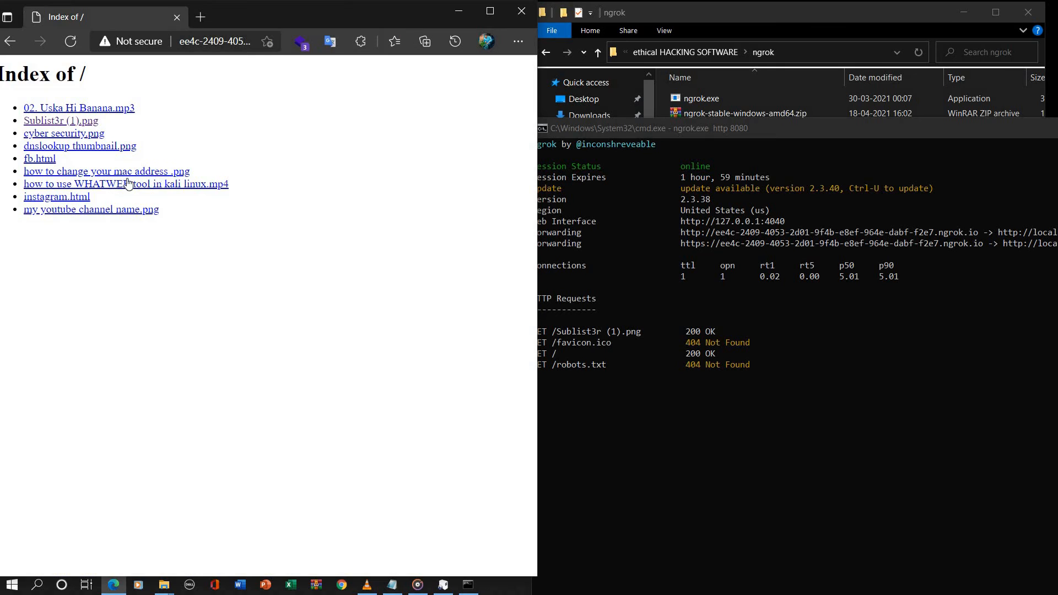
# Step: Open my youtube channel name.png from the online index in a new tab, view it and close that tab
pyautogui.rightClick(65, 211)
pyautogui.click(95, 219)
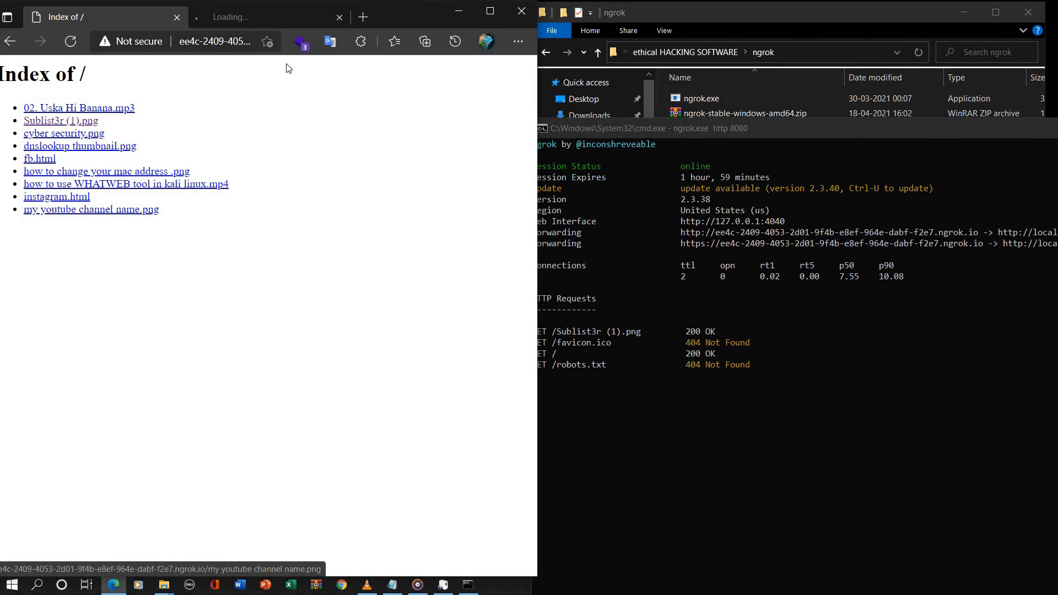
pyautogui.click(268, 19)
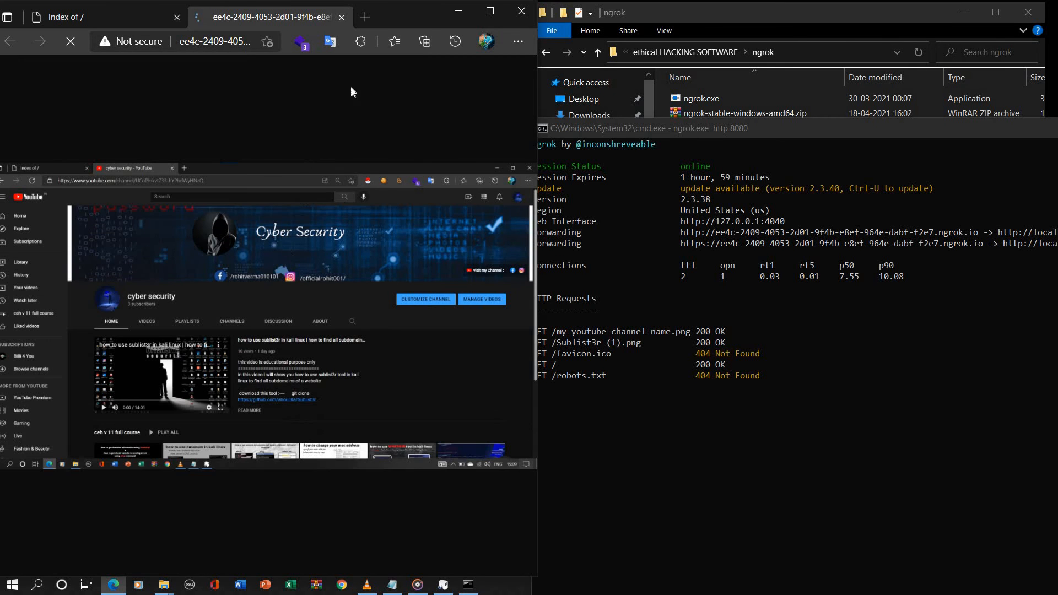
pyautogui.click(341, 17)
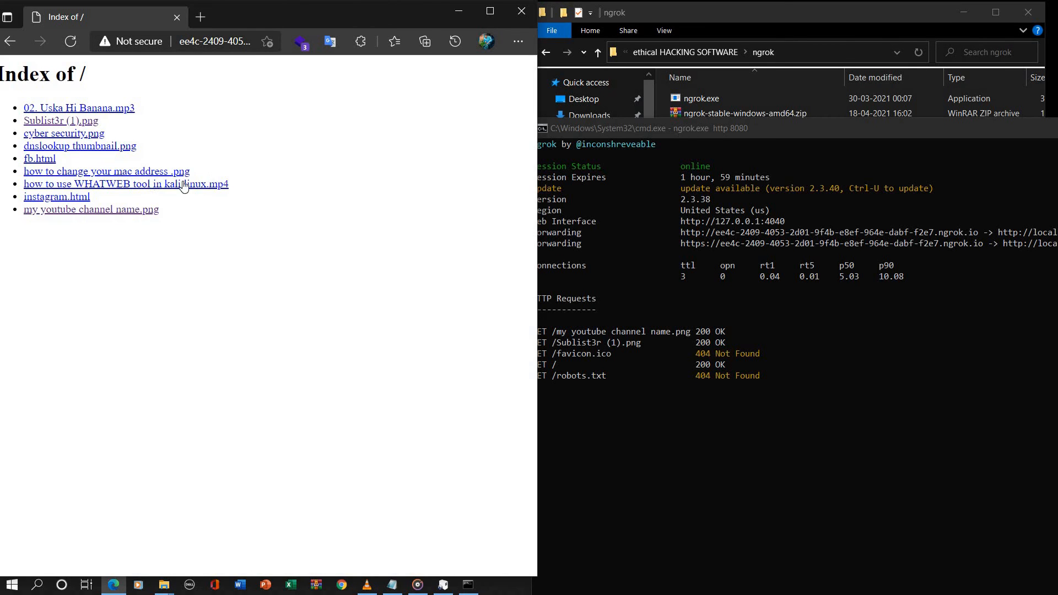
# Step: Open dnslookup thumbnail.png and cyber security.png from the online index in new tabs, view both images and close their tabs
pyautogui.rightClick(35, 145)
pyautogui.click(50, 156)
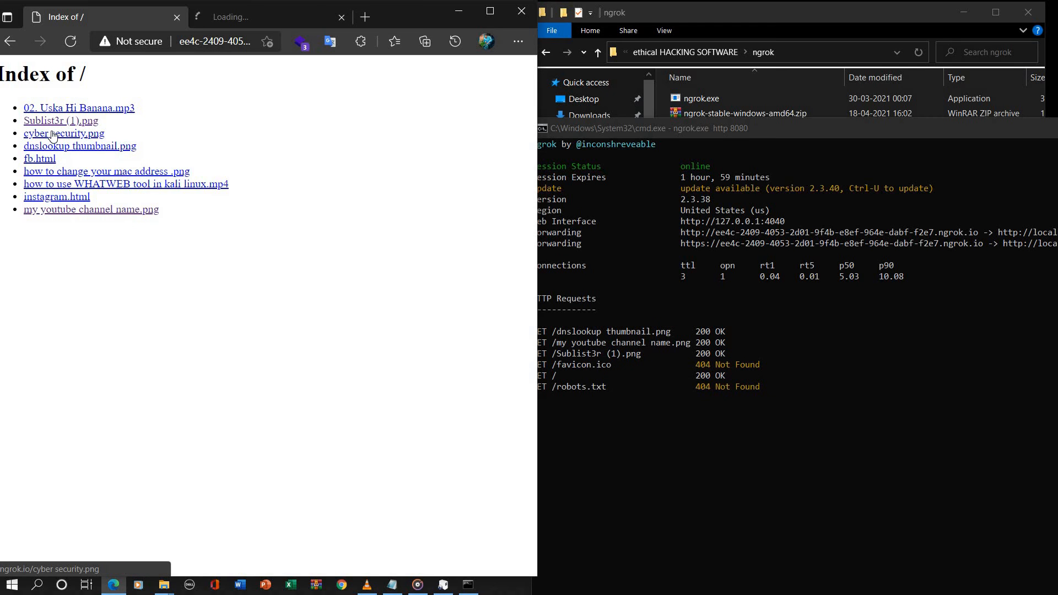
pyautogui.rightClick(53, 136)
pyautogui.click(77, 142)
pyautogui.click(209, 17)
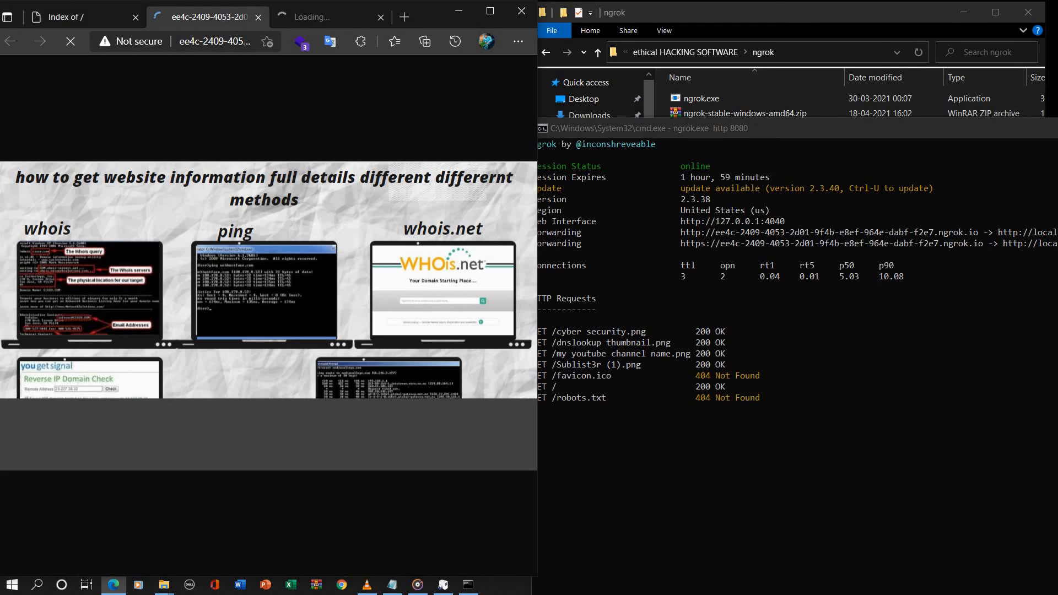
pyautogui.click(286, 17)
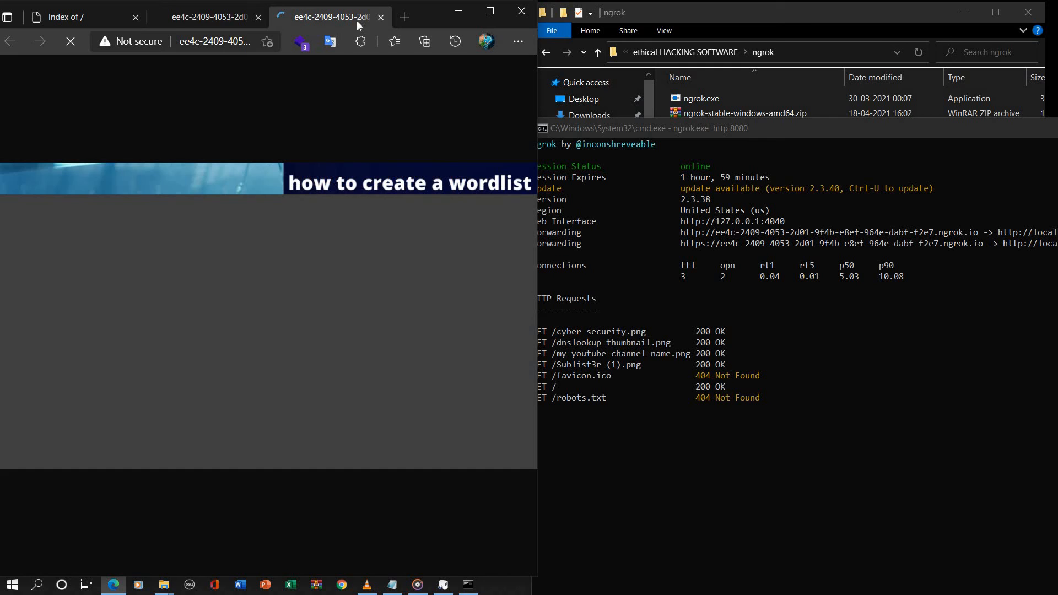
pyautogui.click(258, 17)
pyautogui.click(250, 17)
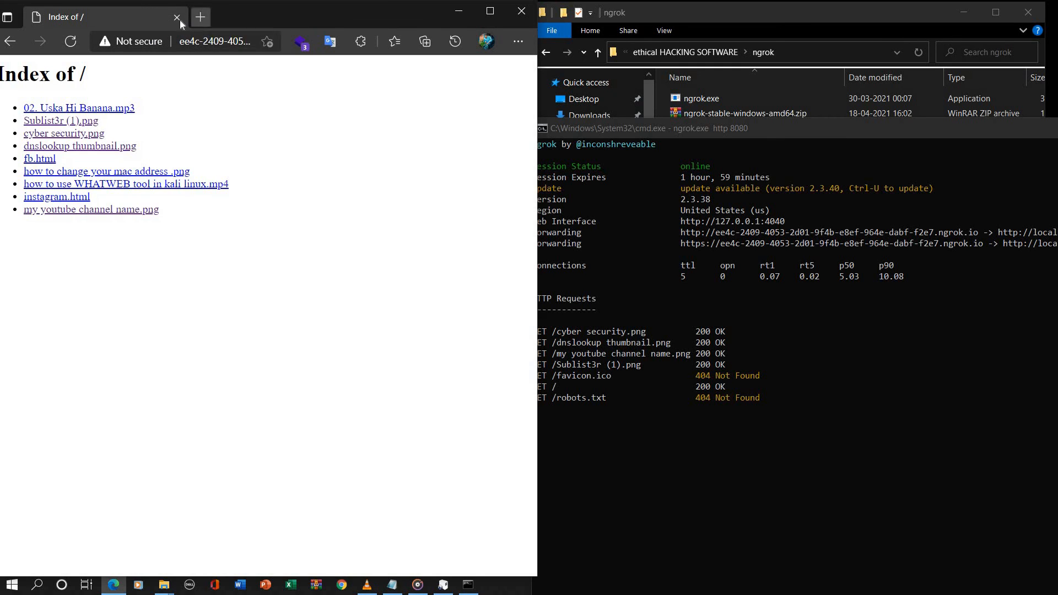
# Step: Replace the index tab with a new one and copy the https forwarding address from the ngrok session for loading there
pyautogui.click(200, 17)
pyautogui.click(177, 17)
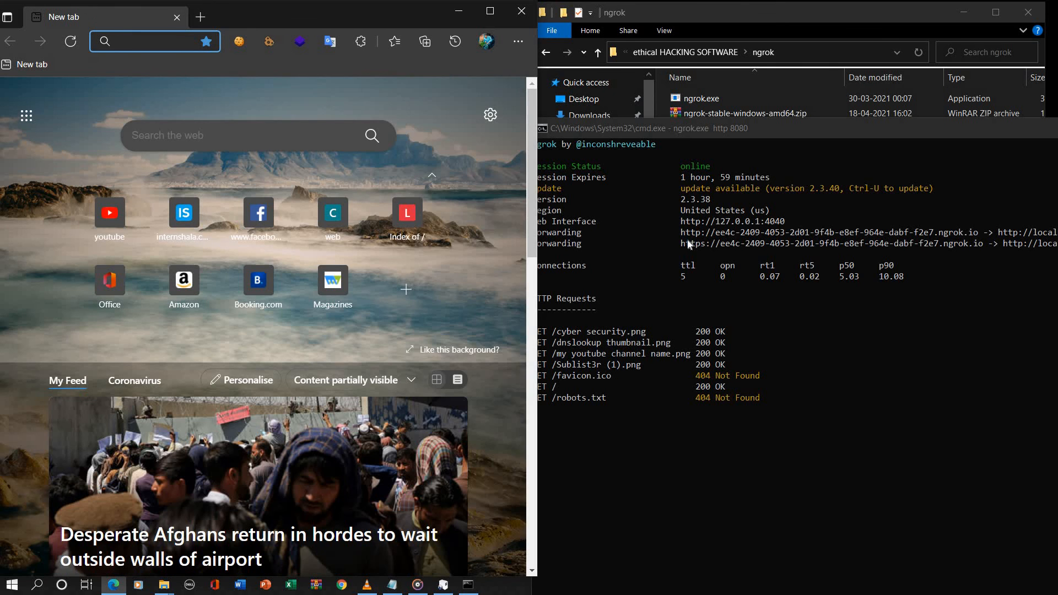
pyautogui.click(678, 243)
pyautogui.moveTo(678, 243); pyautogui.dragTo(994, 247)
pyautogui.rightClick(954, 245)
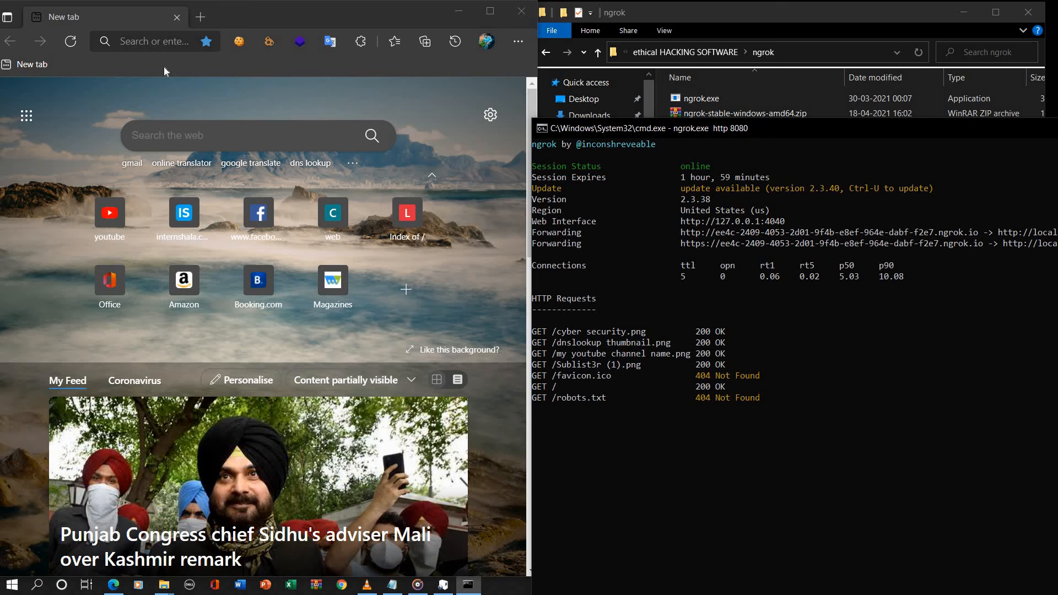
pyautogui.click(128, 47)
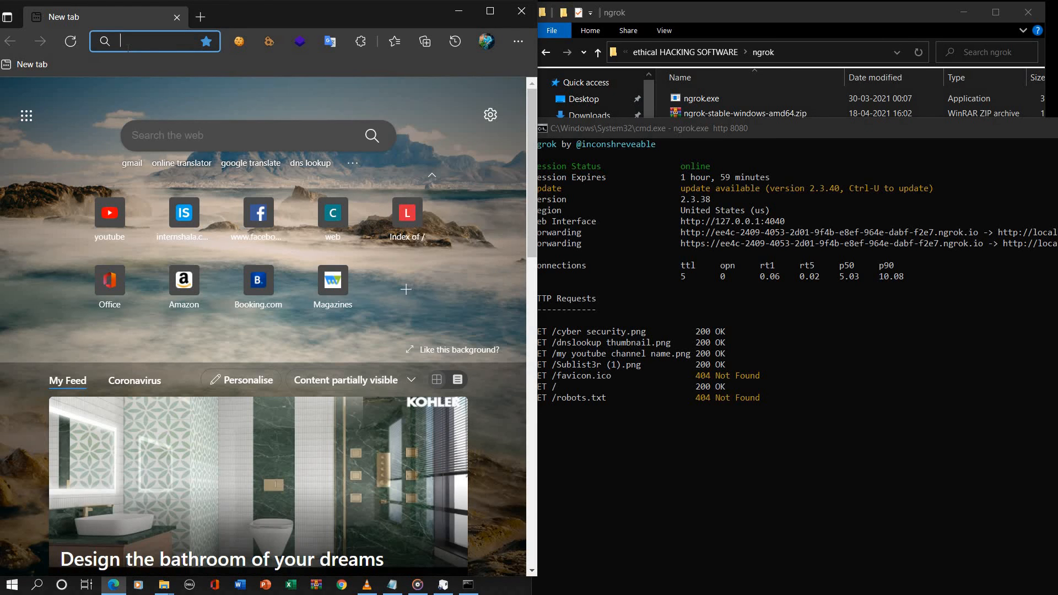
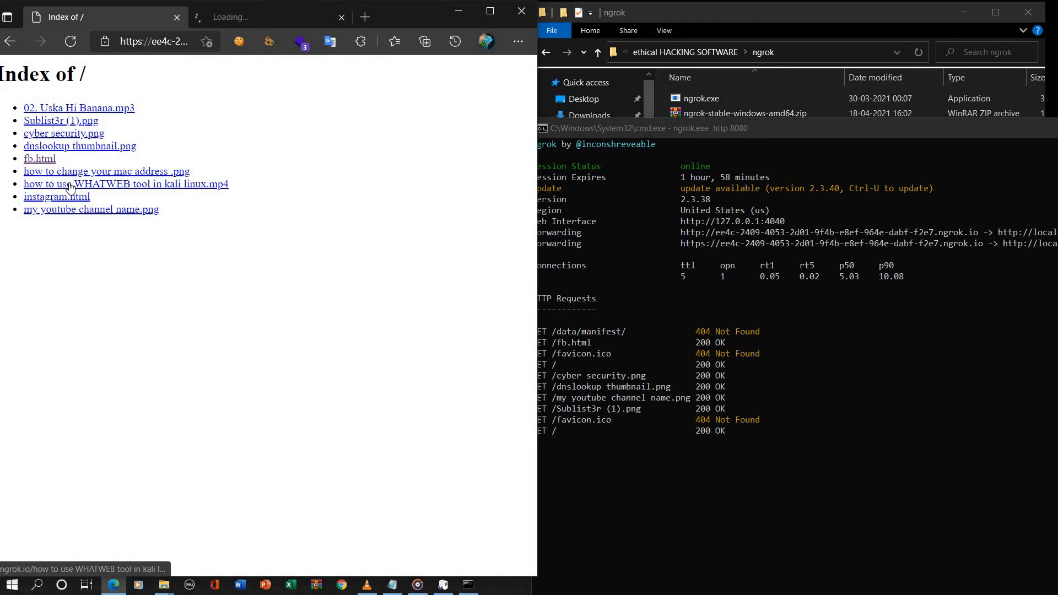
# Step: Open how to use WHATWEB tool in kali linux.mp4 in a new tab, view it and the MAC address image, then close both tabs and the browser
pyautogui.rightClick(70, 188)
pyautogui.click(99, 191)
pyautogui.click(223, 22)
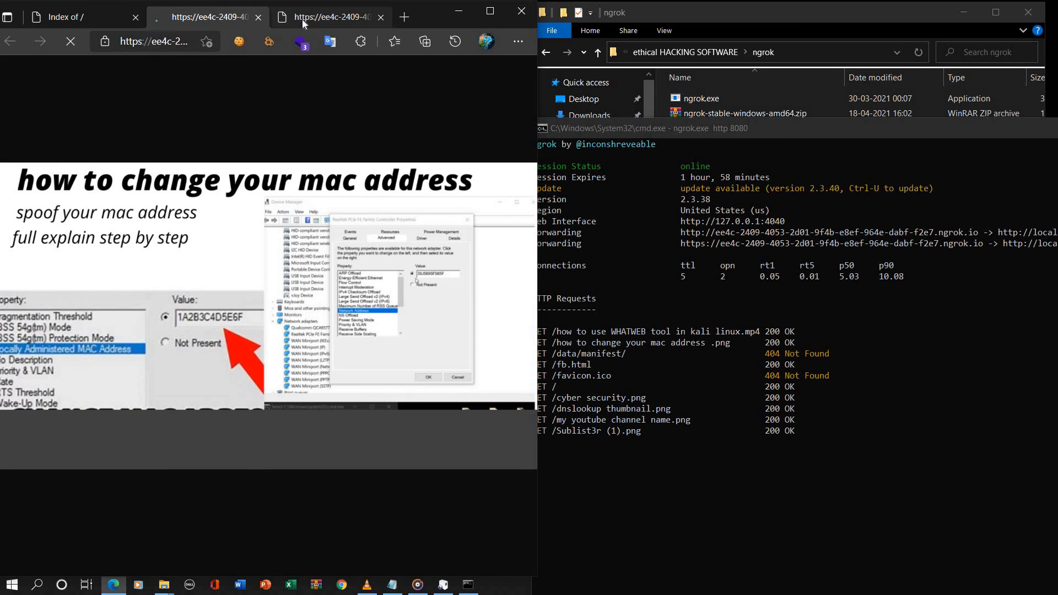
pyautogui.click(301, 19)
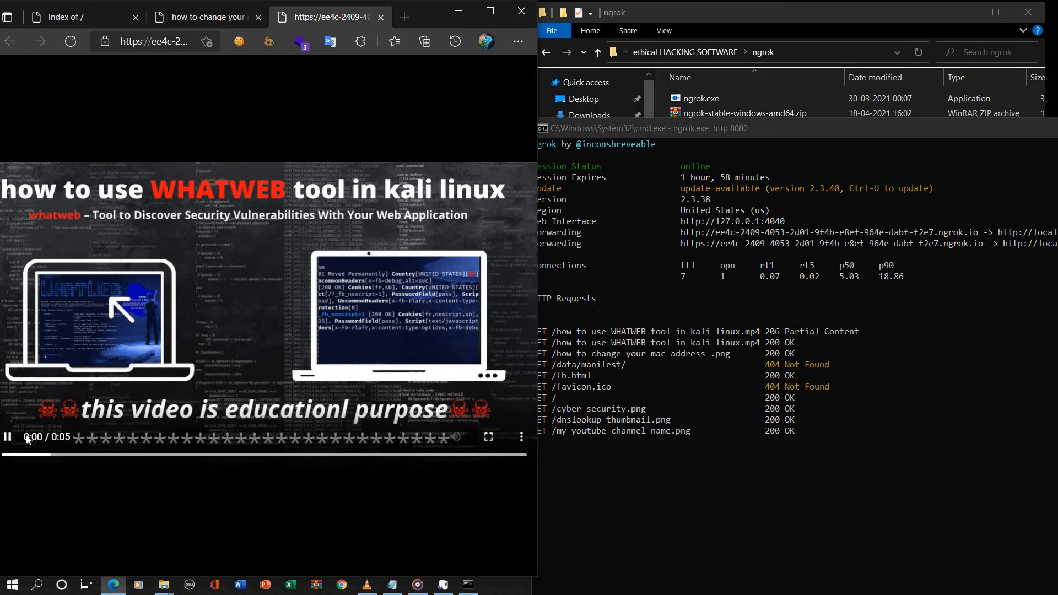
pyautogui.click(380, 17)
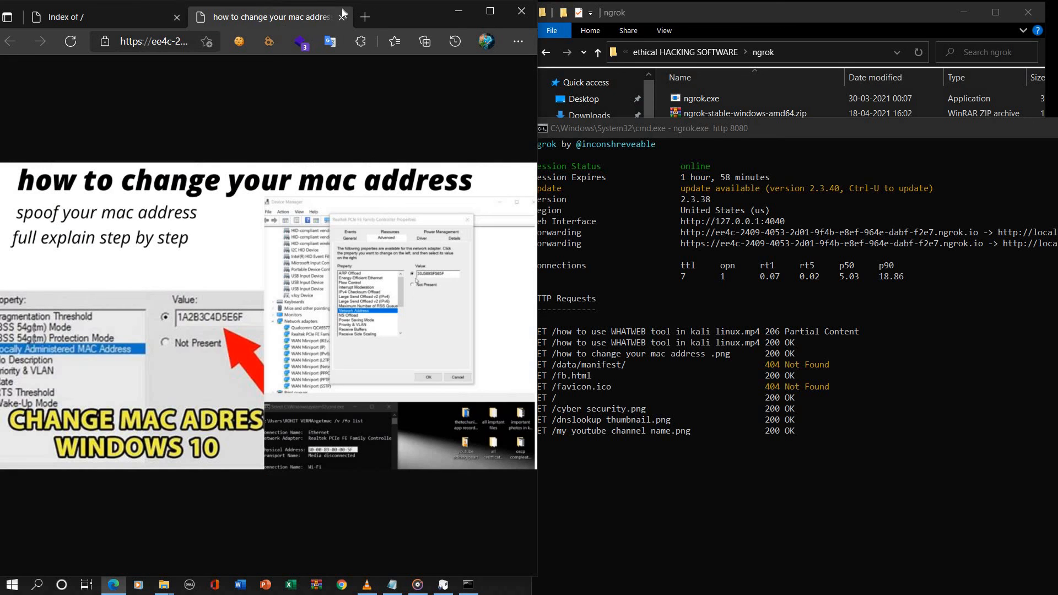
pyautogui.click(341, 20)
pyautogui.click(521, 11)
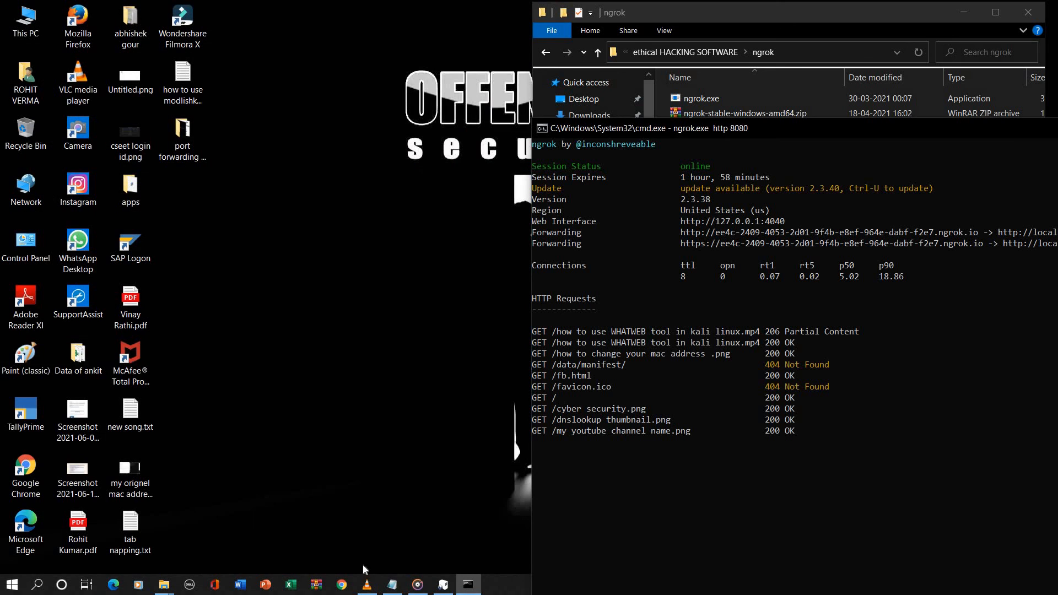
# Step: Switch to the Notepad notes and highlight the closing line that begins "ager apko ye video achi lgi"
pyautogui.click(392, 584)
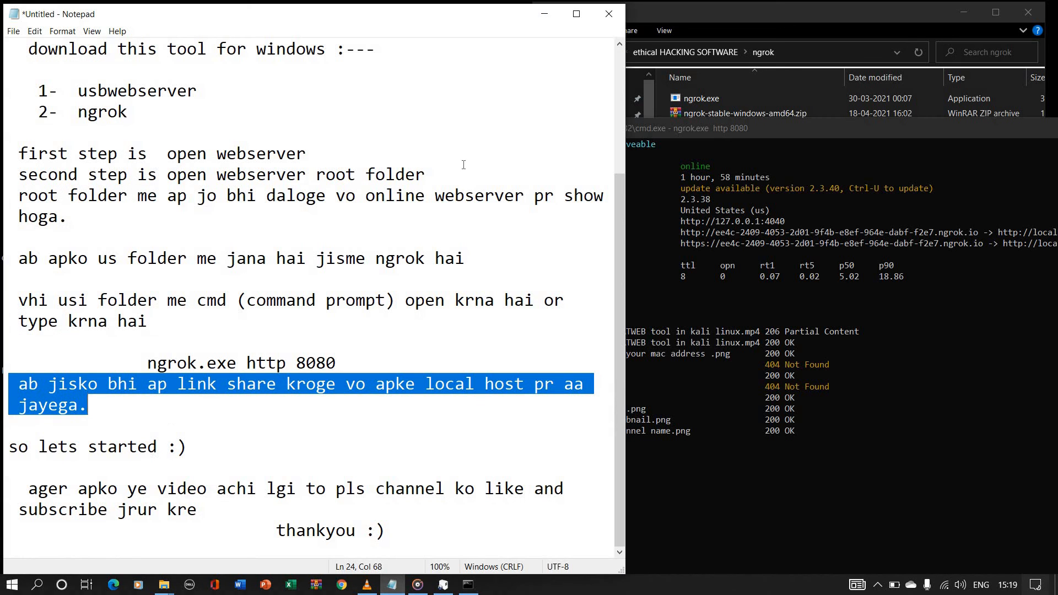
pyautogui.moveTo(28, 488); pyautogui.dragTo(573, 489)
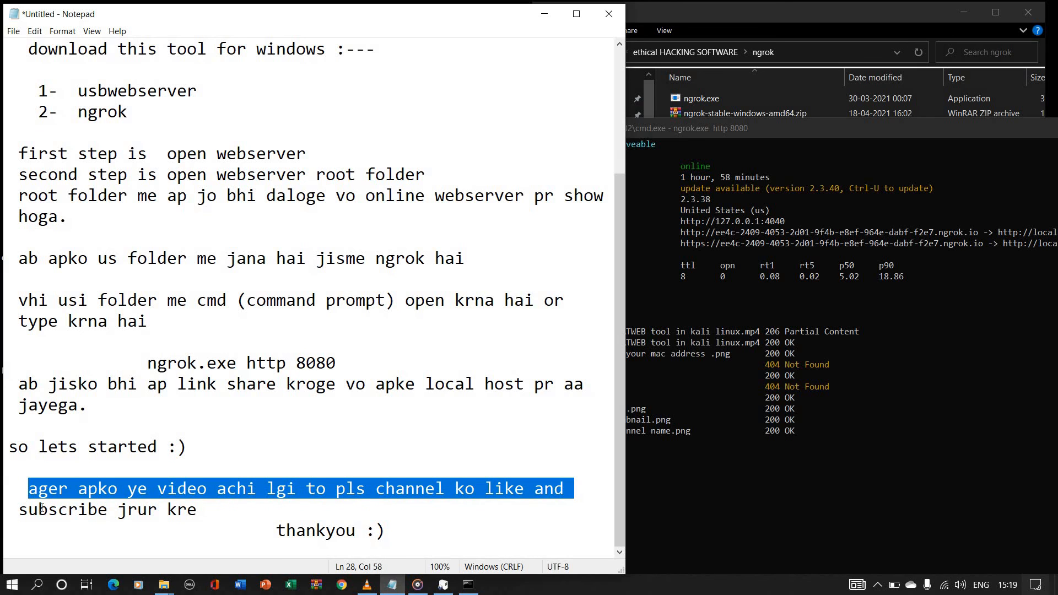